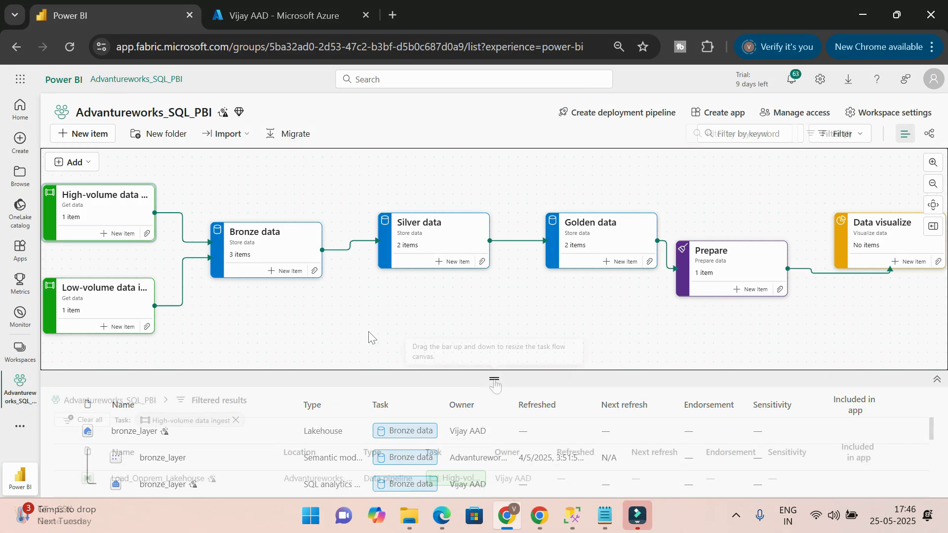
- Open the Load_Onprem_Lakehouse data pipeline and examine the connection and query settings of its Lookup1 activity
drag(495, 380, 495, 365)
drag(494, 366, 494, 324)
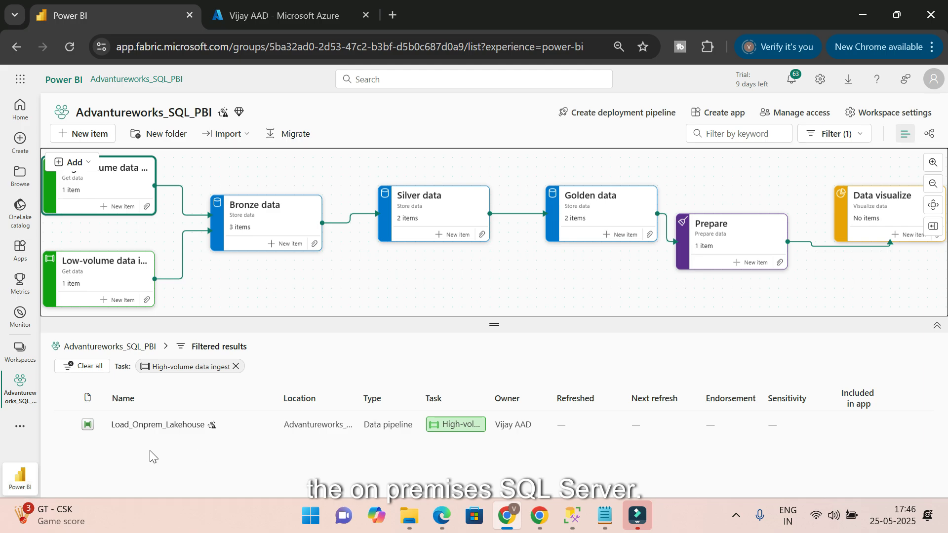
click(167, 428)
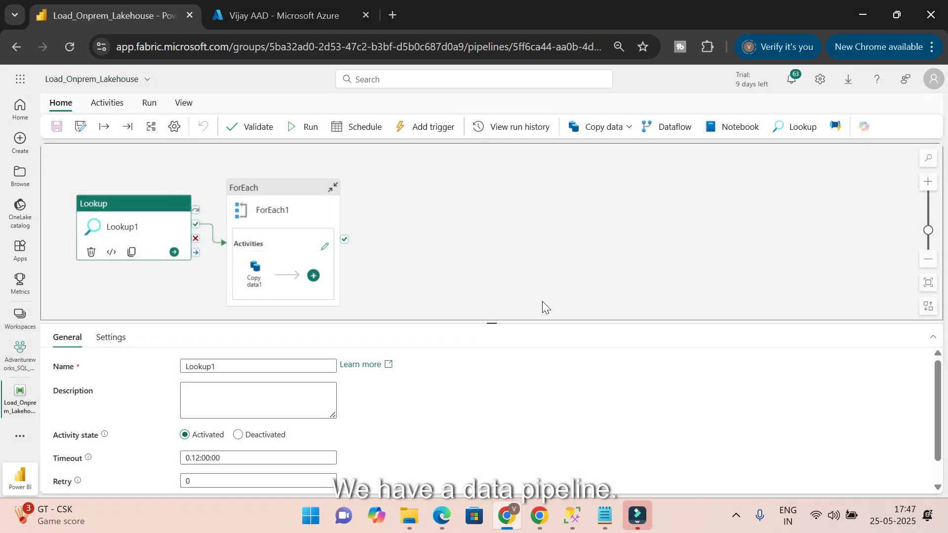
click(114, 336)
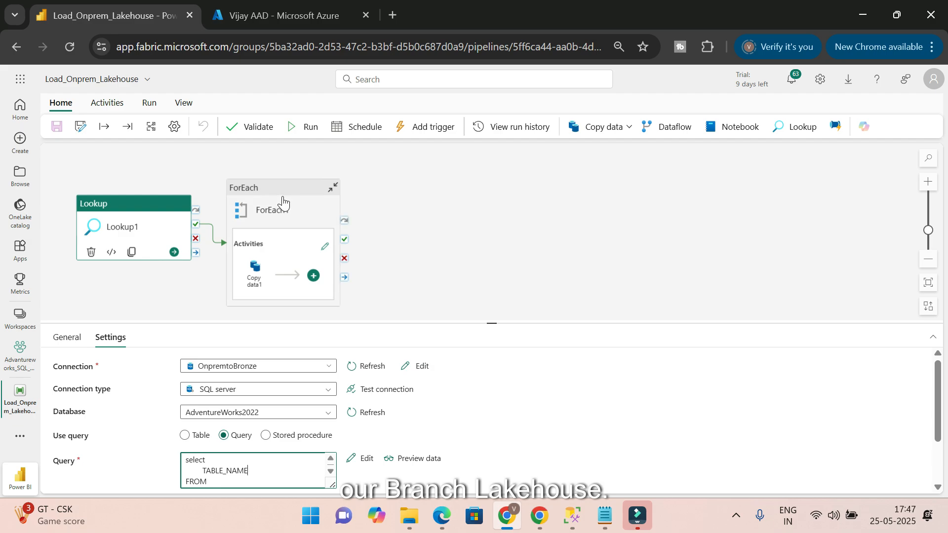
- Return to the Advantureworks_SQL_PBI workspace and delete Dataflow 1 from the Low-volume data ingest task
click(19, 355)
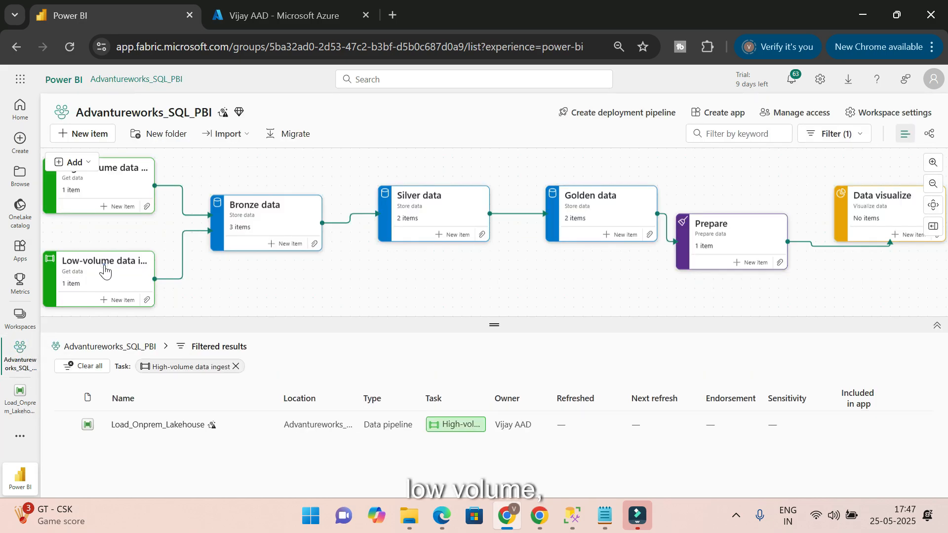
click(104, 270)
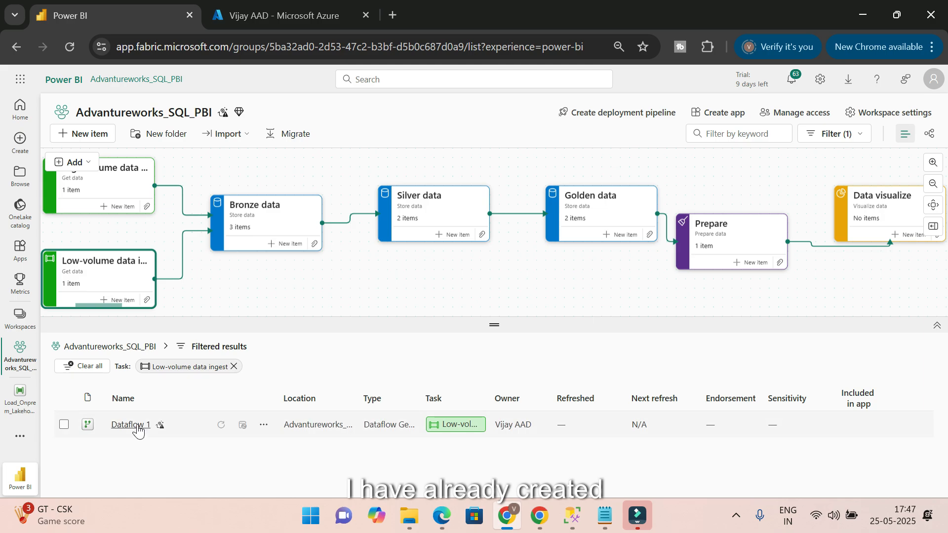
click(214, 435)
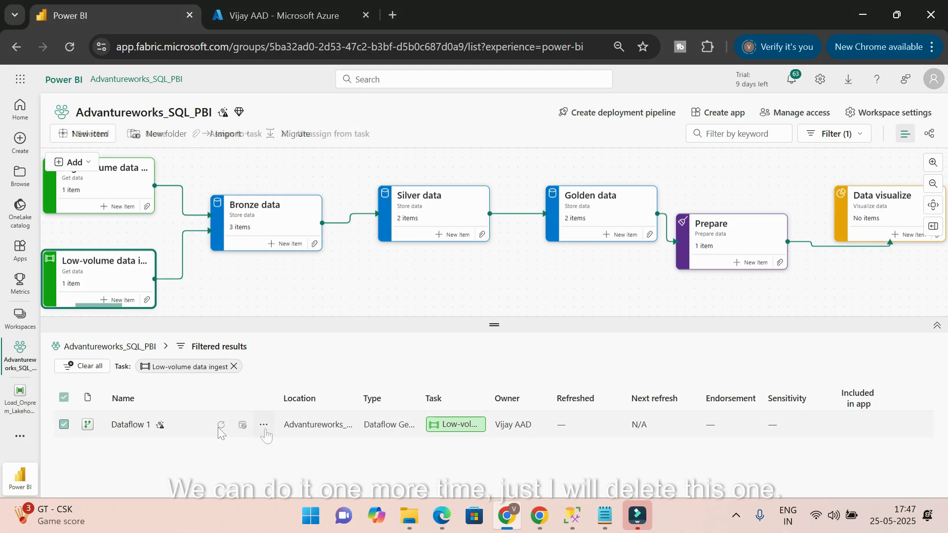
click(264, 424)
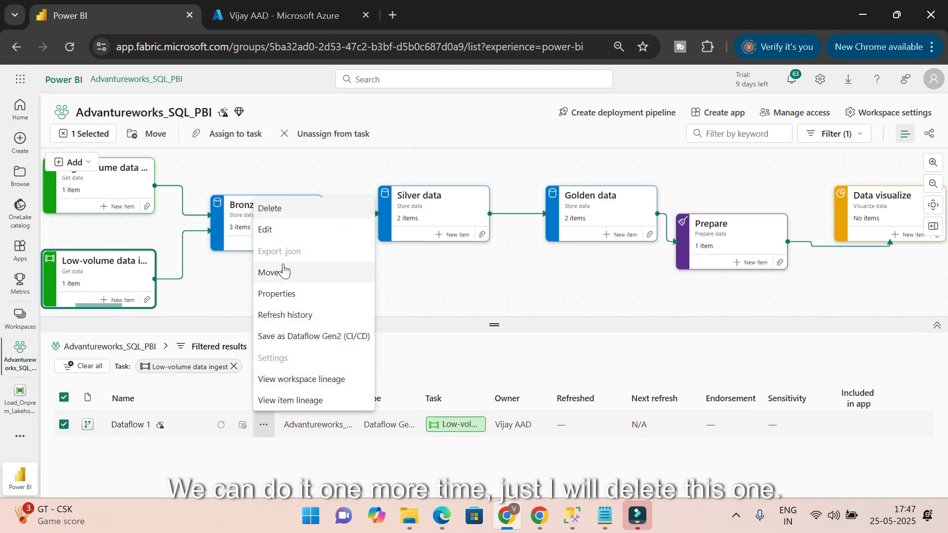
click(276, 208)
click(507, 314)
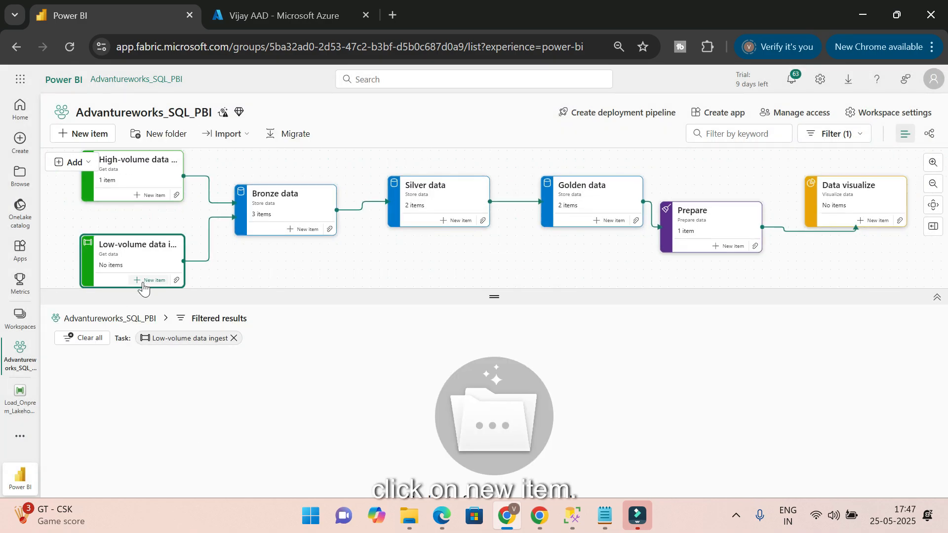
- Create a Dataflow Gen2 named onprem_ExcelSource_Load assigned to the Low-volume data ingest task
click(148, 283)
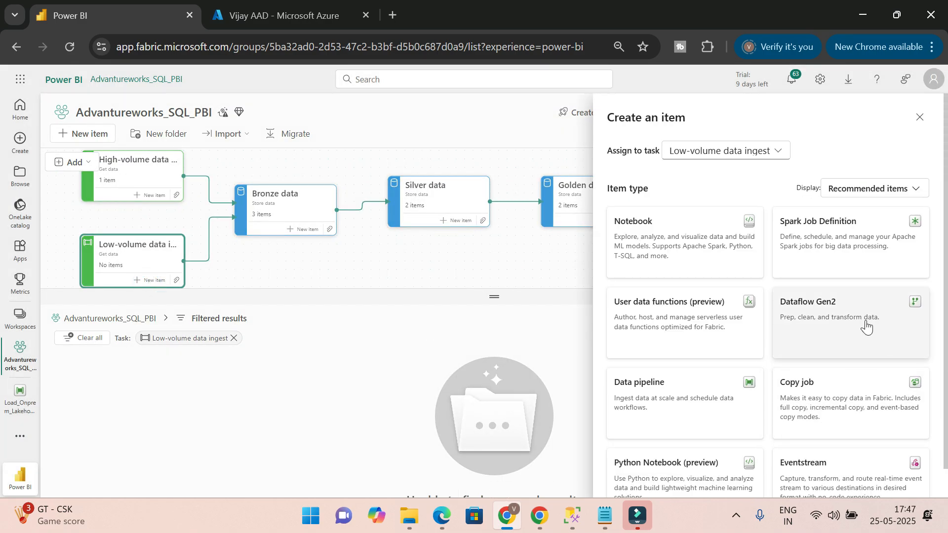
click(843, 316)
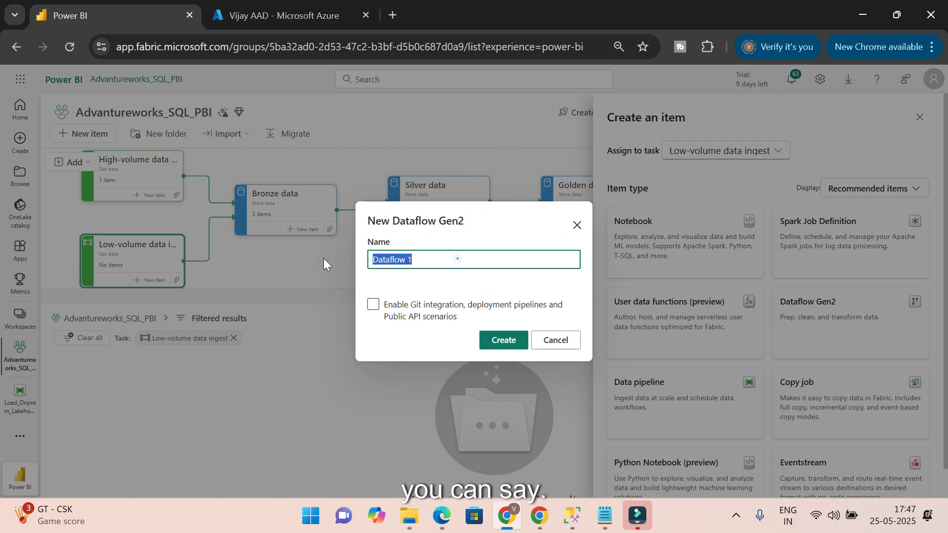
key(BackSpace)
text(onpre)
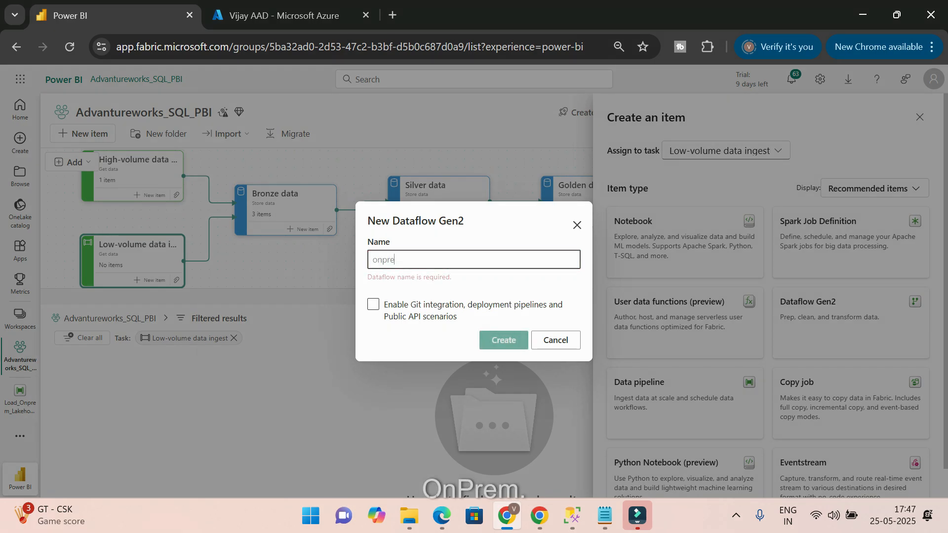
text(m_Exce)
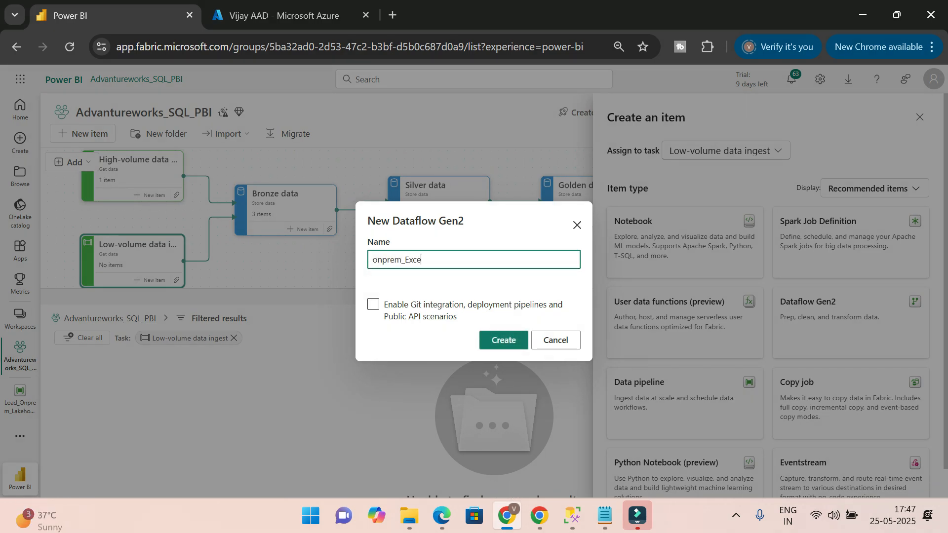
text(lSource)
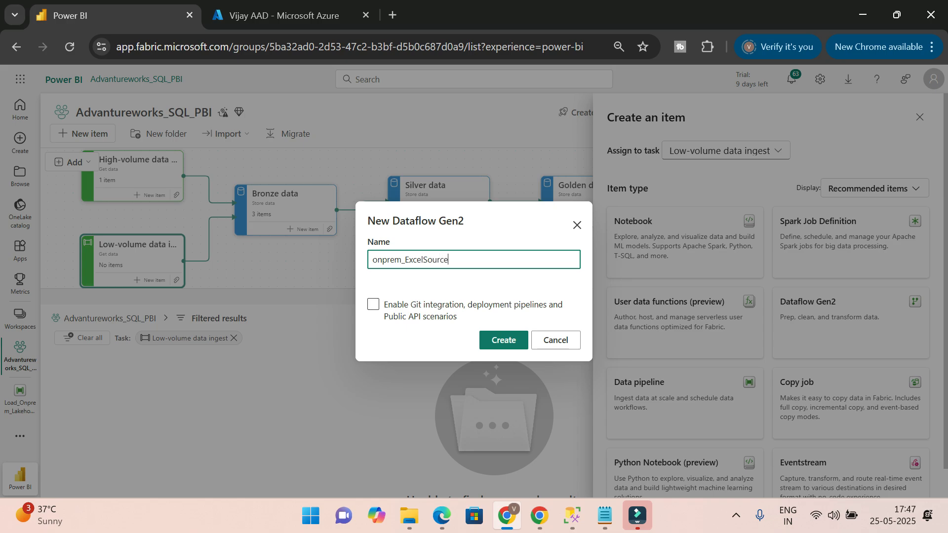
text(_Load)
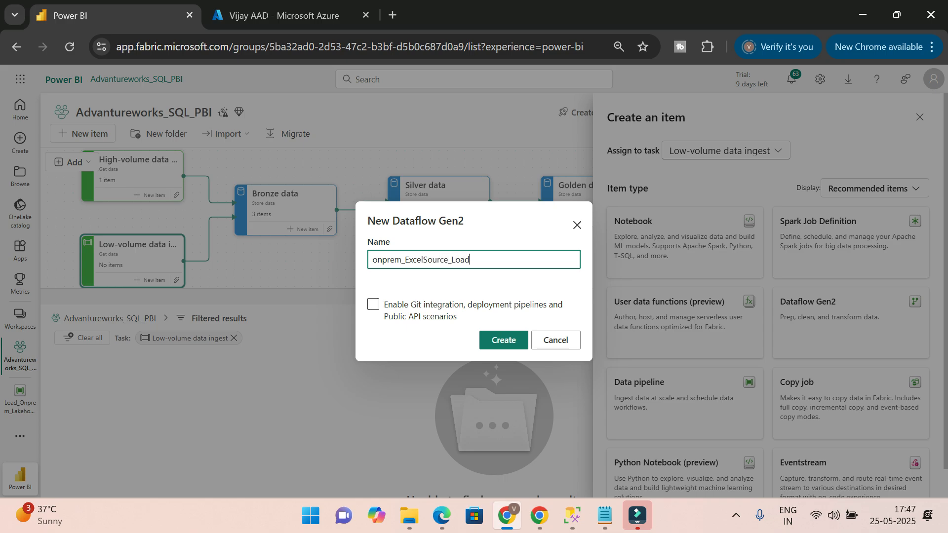
click(503, 340)
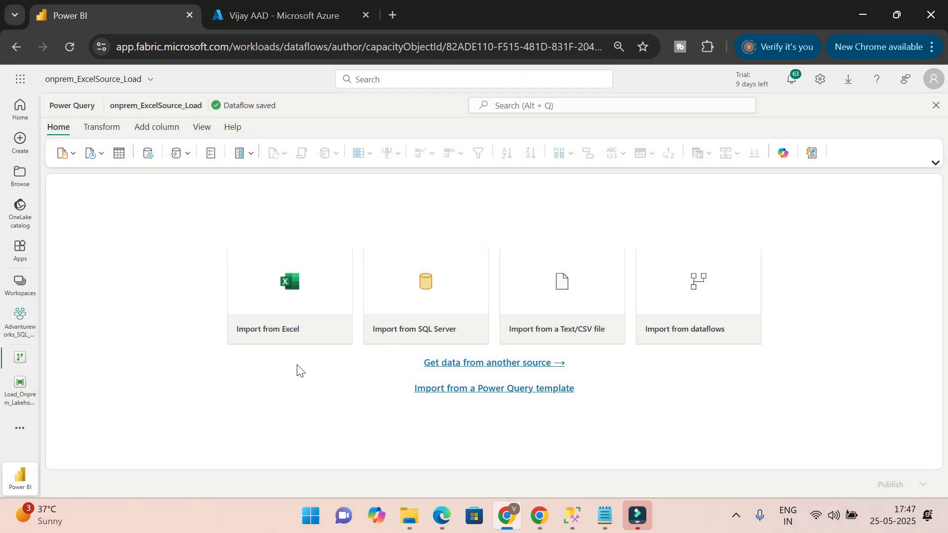
- Try to import from Excel with the Upload file option in the connection settings, and return to choosing a data source
click(294, 311)
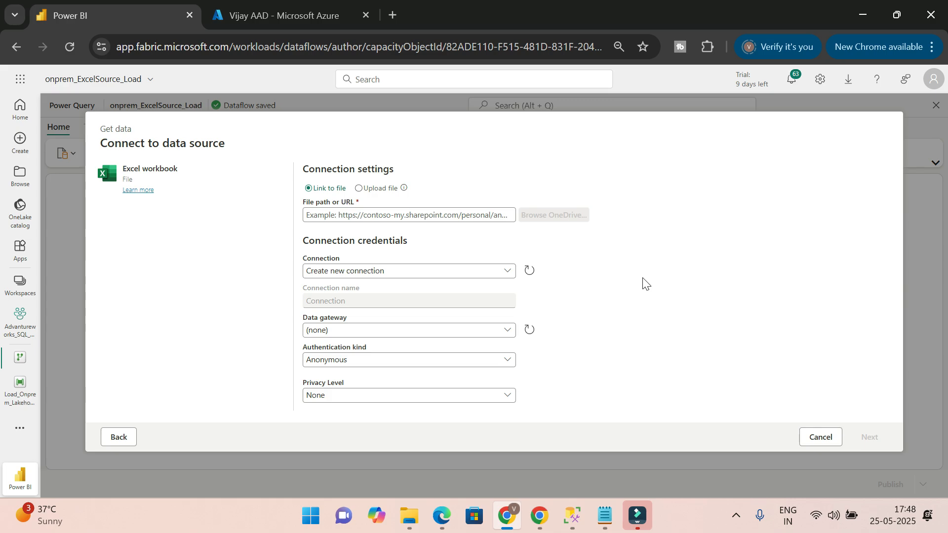
click(507, 216)
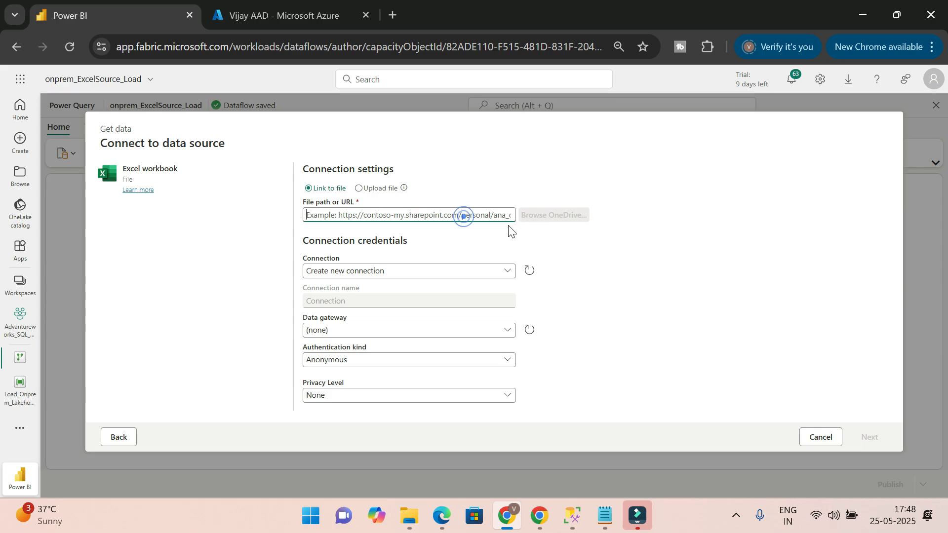
click(498, 213)
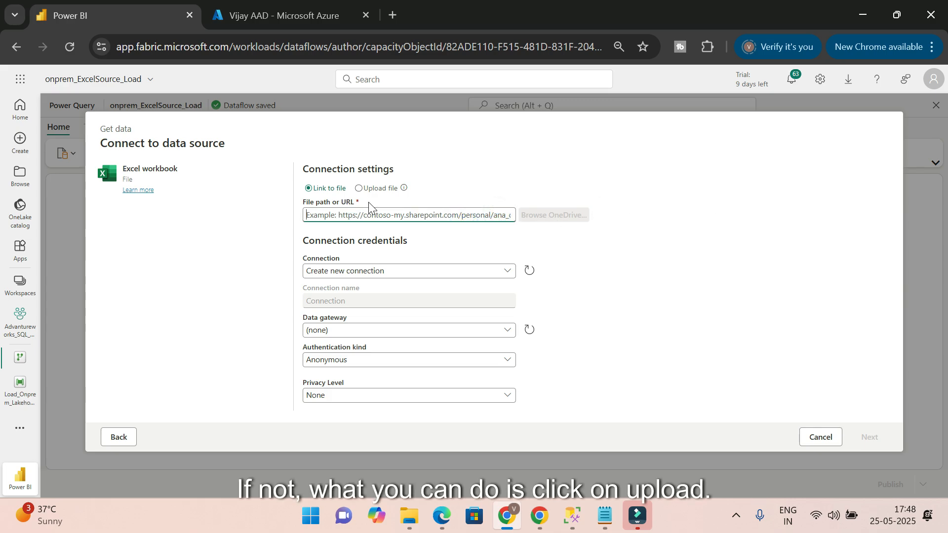
click(361, 189)
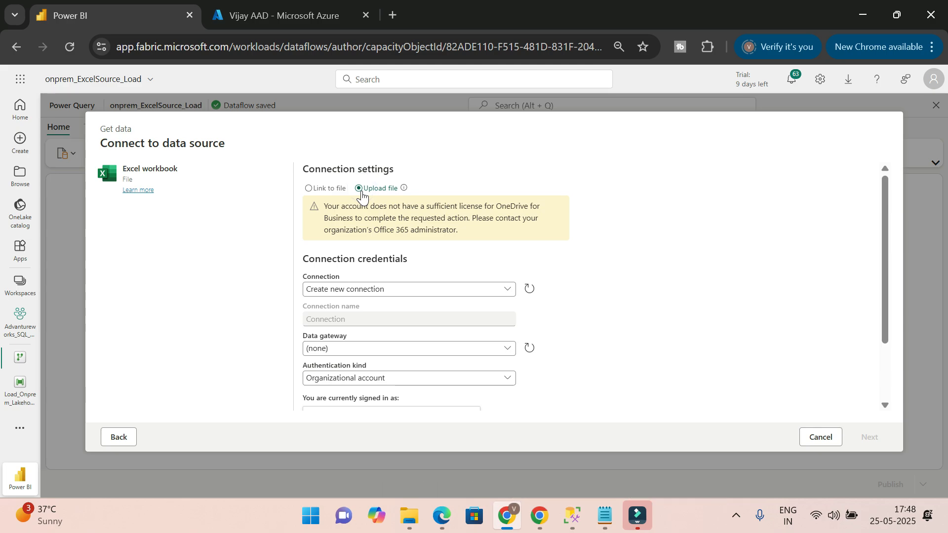
scroll(544, 258, down, 2)
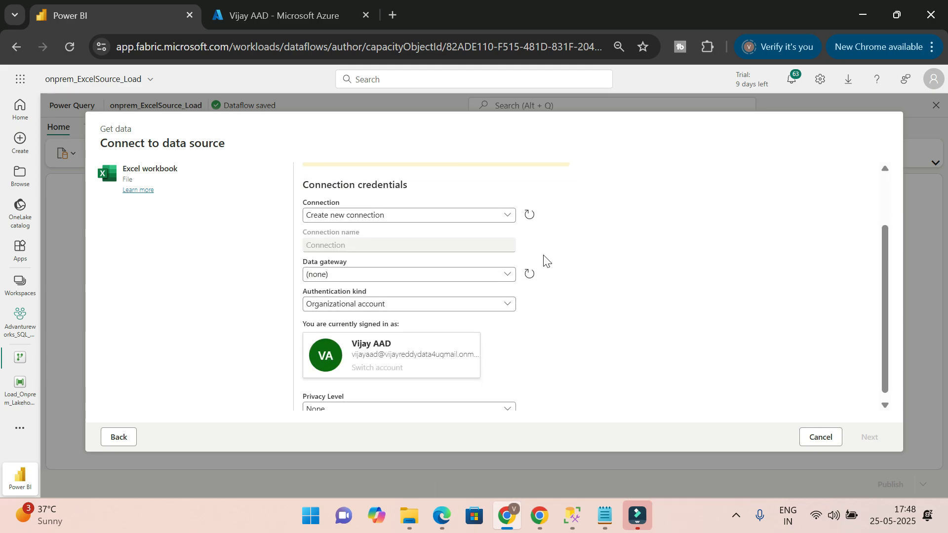
scroll(546, 260, up, 2)
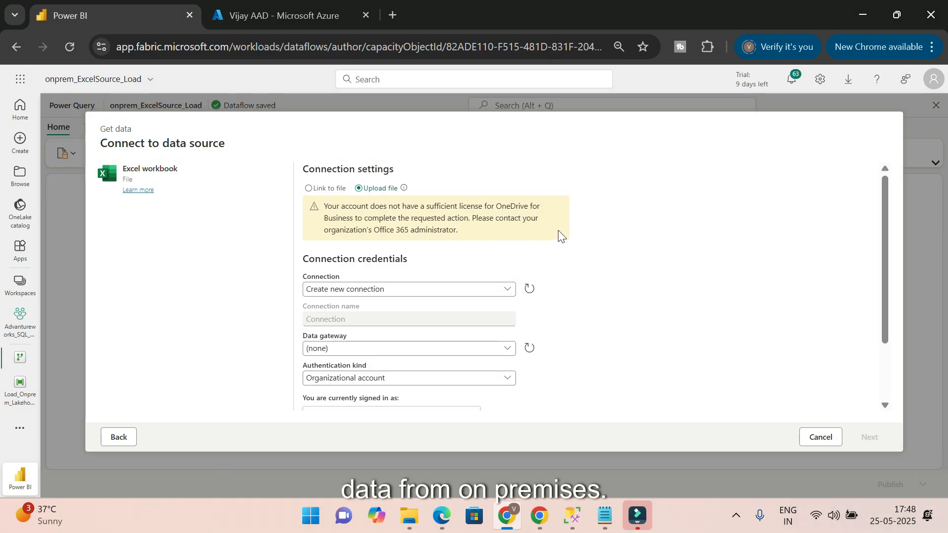
scroll(580, 243, down, 1)
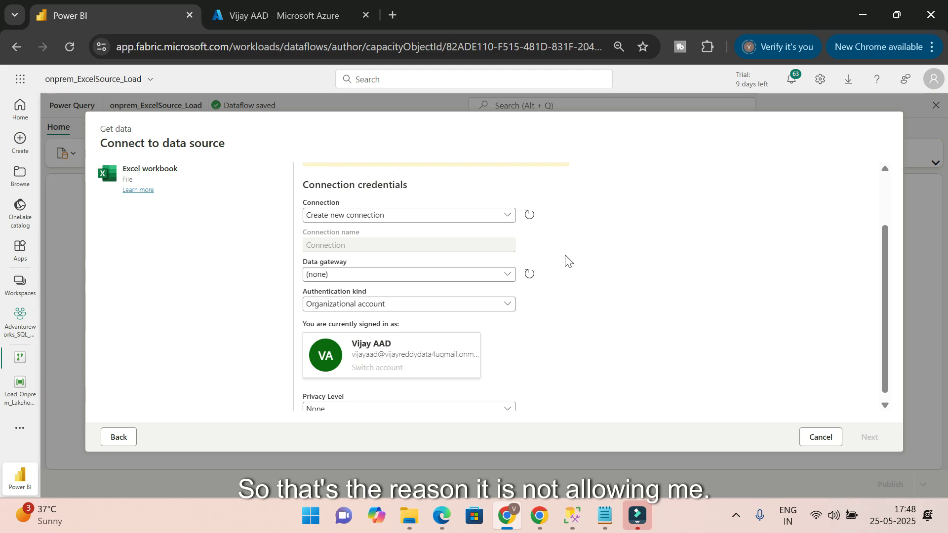
scroll(494, 254, up, 1)
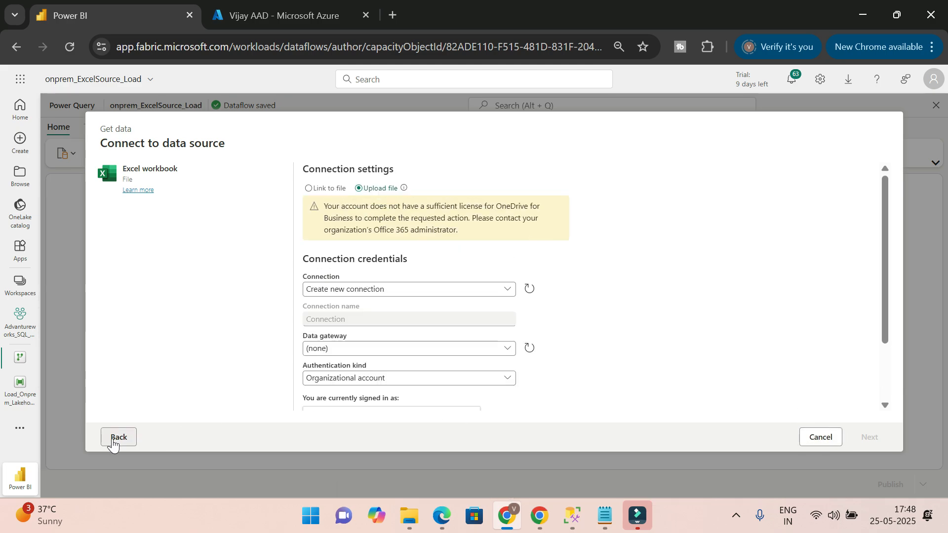
click(812, 438)
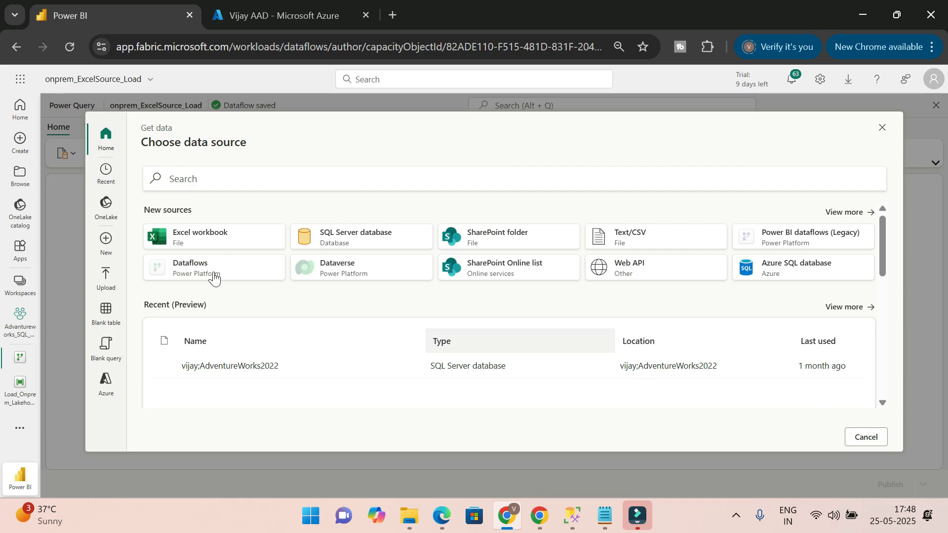
- Try to upload the AdventureWorks+Sales workbook as the dataflow's data source, and cancel the connection
click(106, 281)
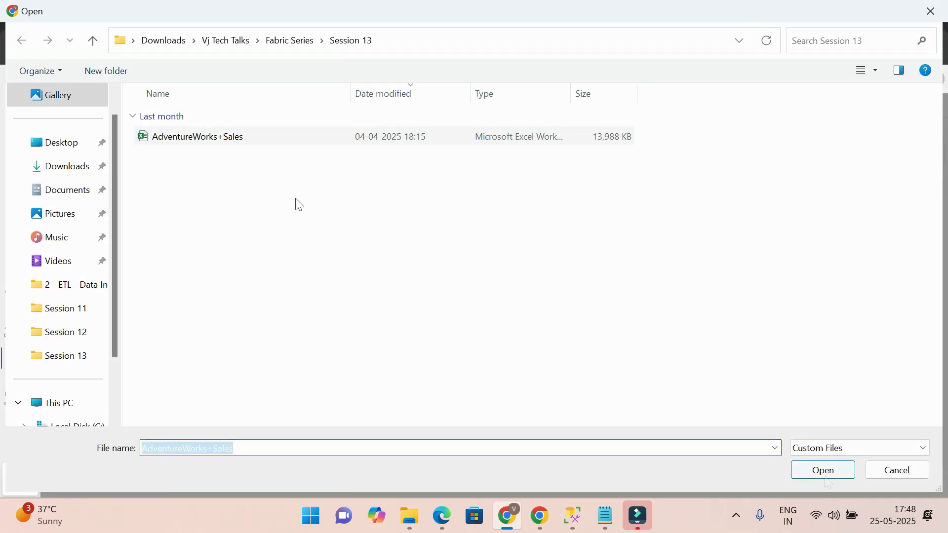
click(824, 473)
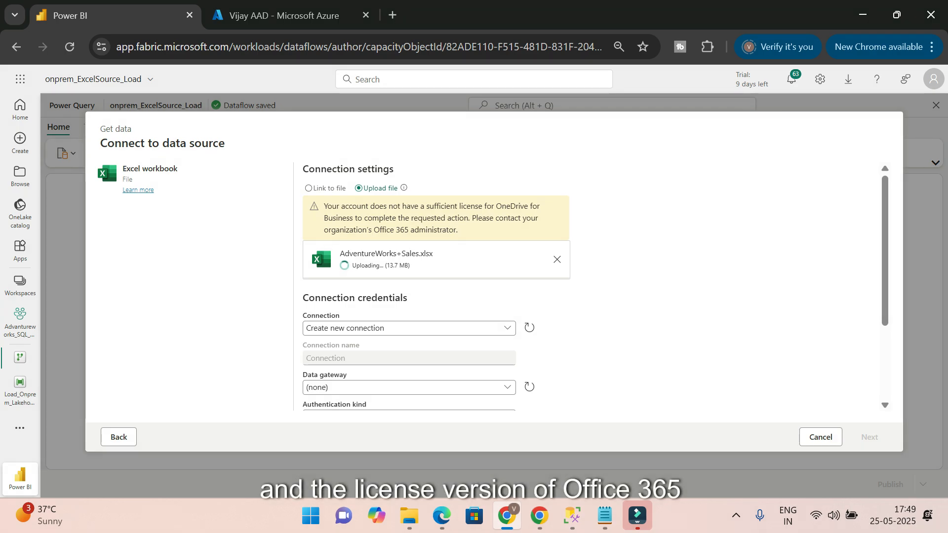
scroll(618, 268, down, 3)
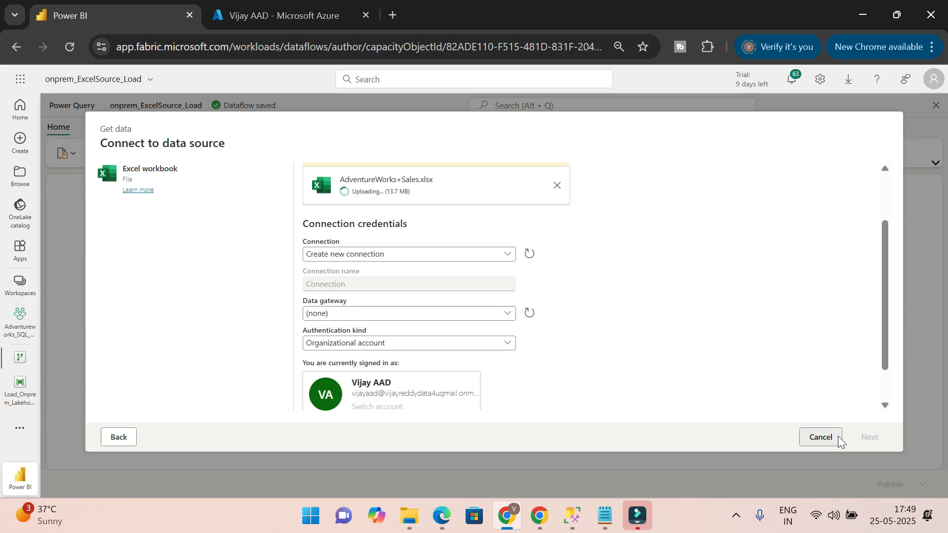
click(821, 437)
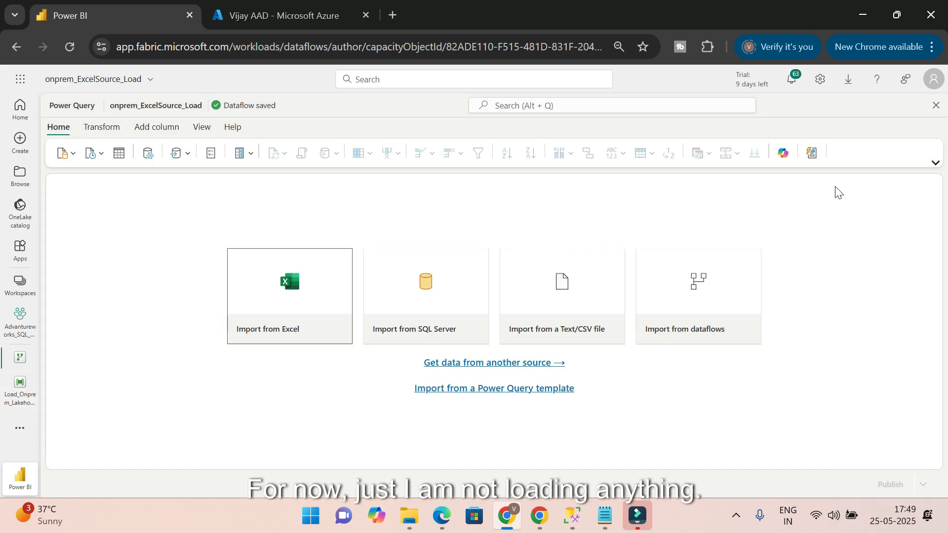
- Close the dataflow editor and open the bronze_layer lakehouse from the Bronze data task
click(936, 105)
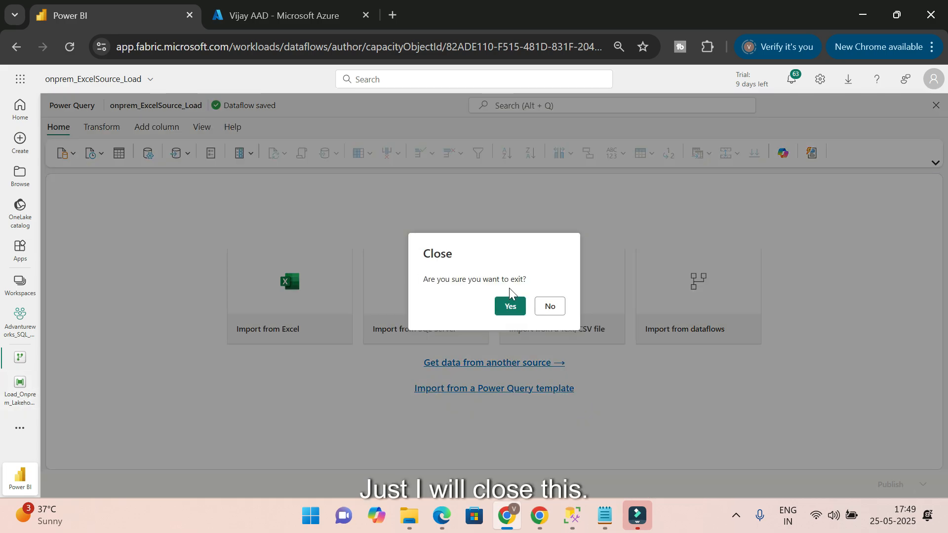
click(508, 307)
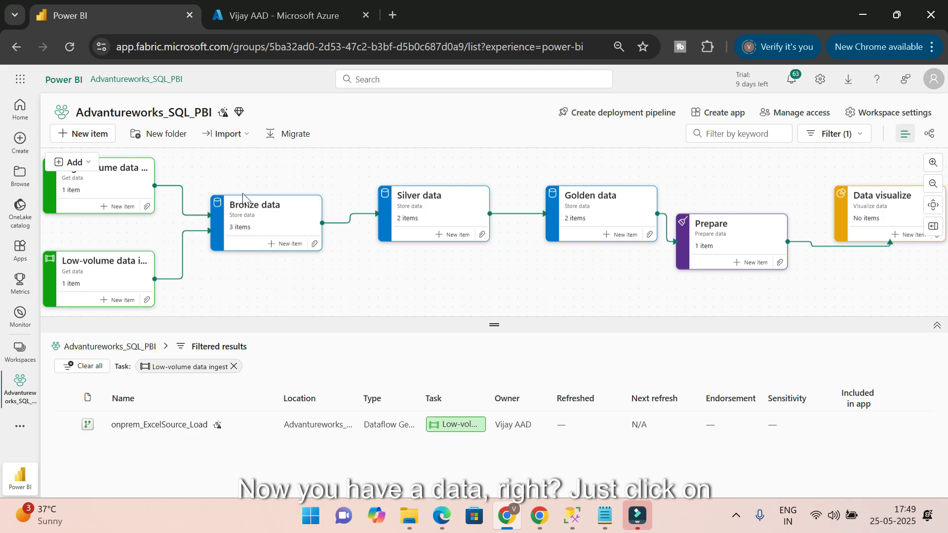
click(246, 210)
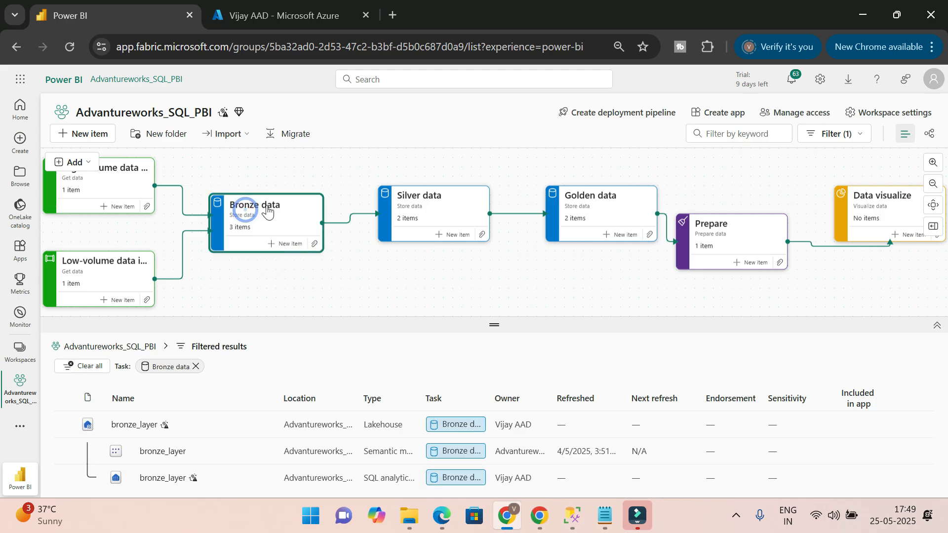
click(143, 425)
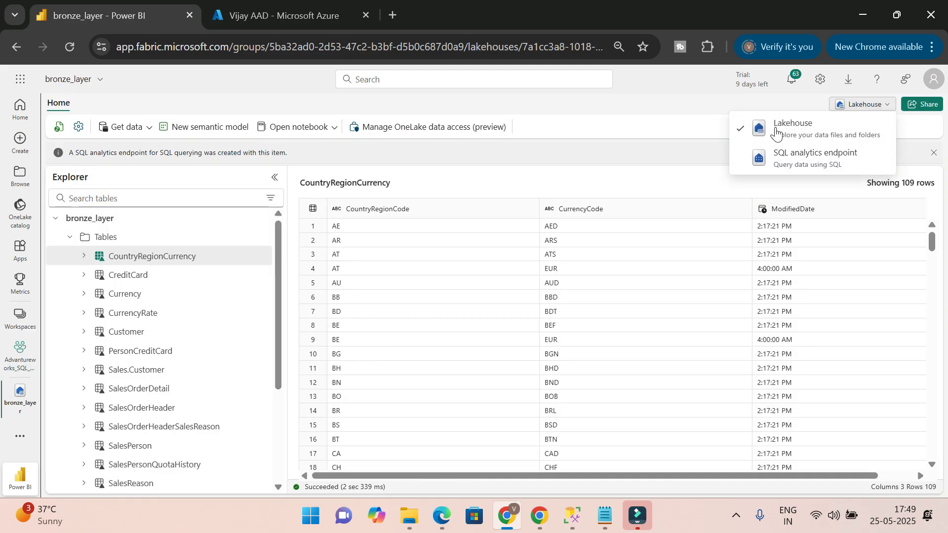
- Look through the list of tables loaded in the bronze_layer lakehouse
click(679, 107)
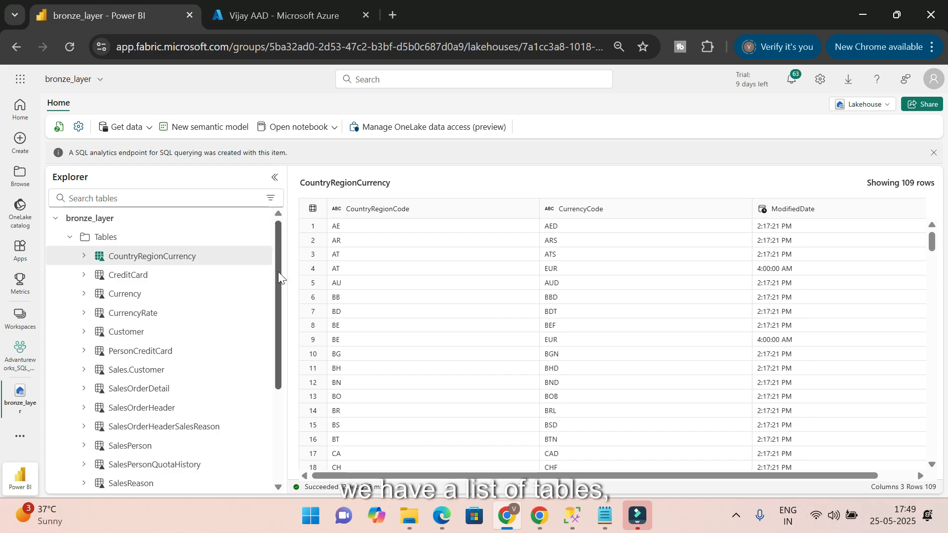
scroll(172, 375, down, 3)
scroll(172, 425, up, 3)
scroll(168, 435, down, 3)
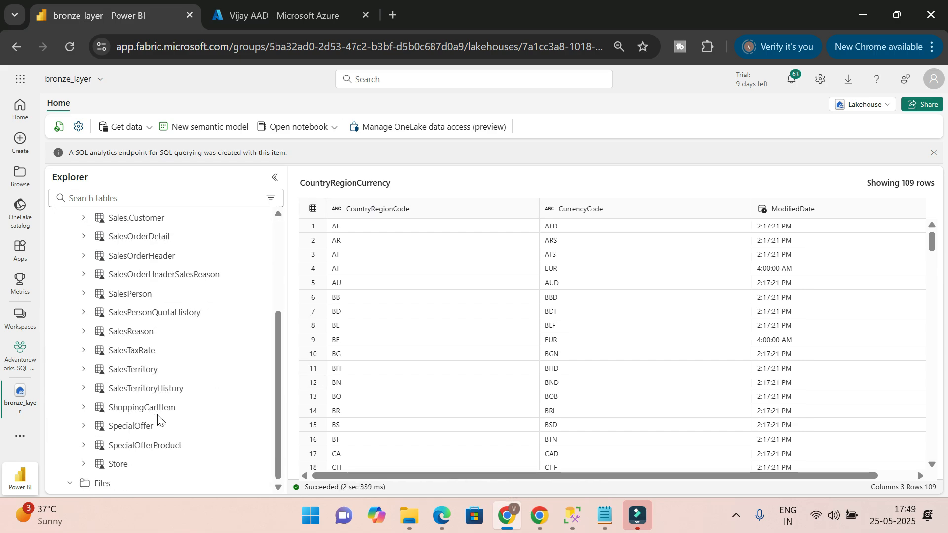
scroll(160, 395, up, 5)
scroll(176, 349, down, 5)
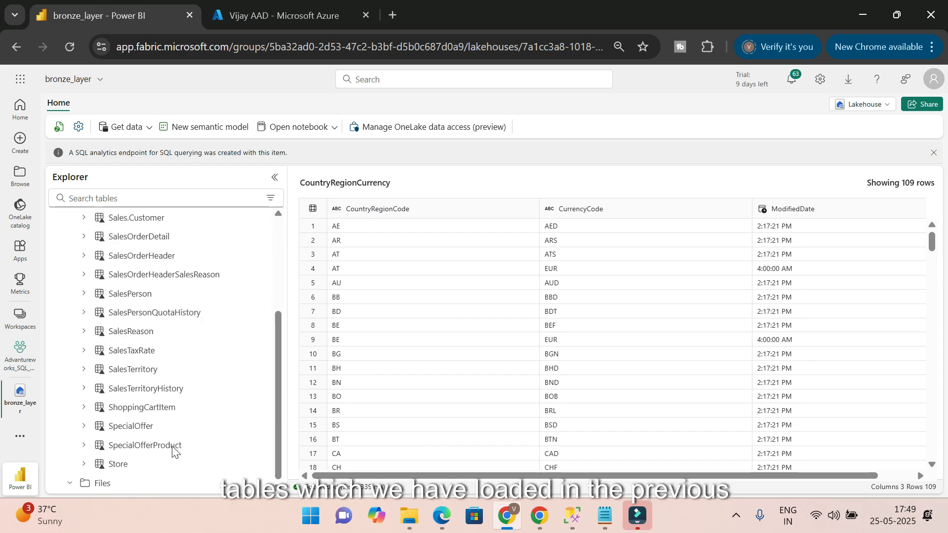
- Review the bronze_layer lakehouse's tables from CountryRegionCurrency down to Store and the Files folder
scroll(176, 444, up, 5)
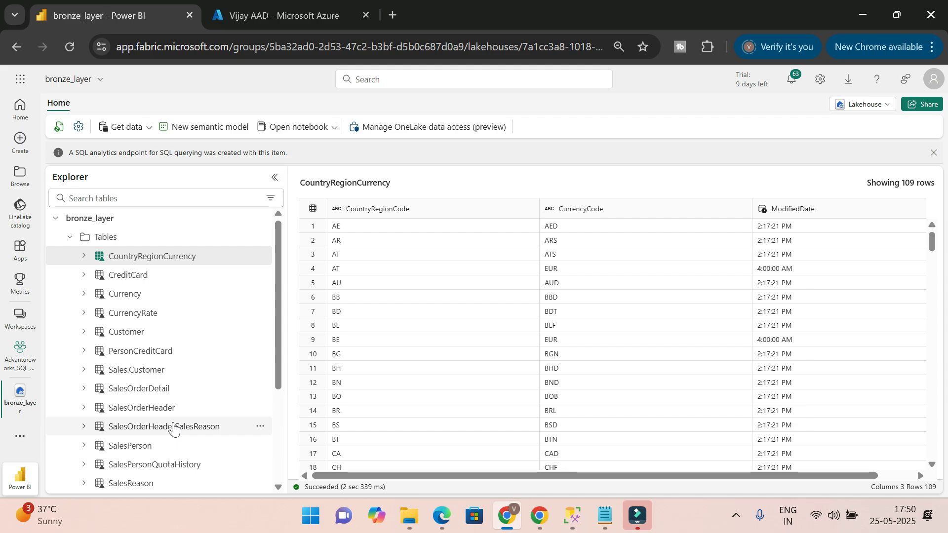
scroll(173, 326, down, 2)
scroll(172, 328, up, 2)
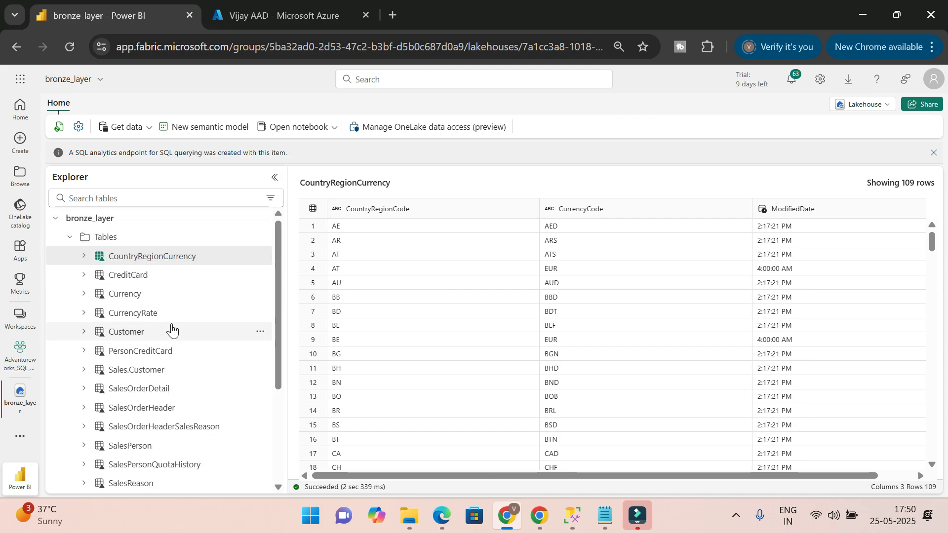
scroll(182, 325, down, 5)
scroll(184, 447, up, 5)
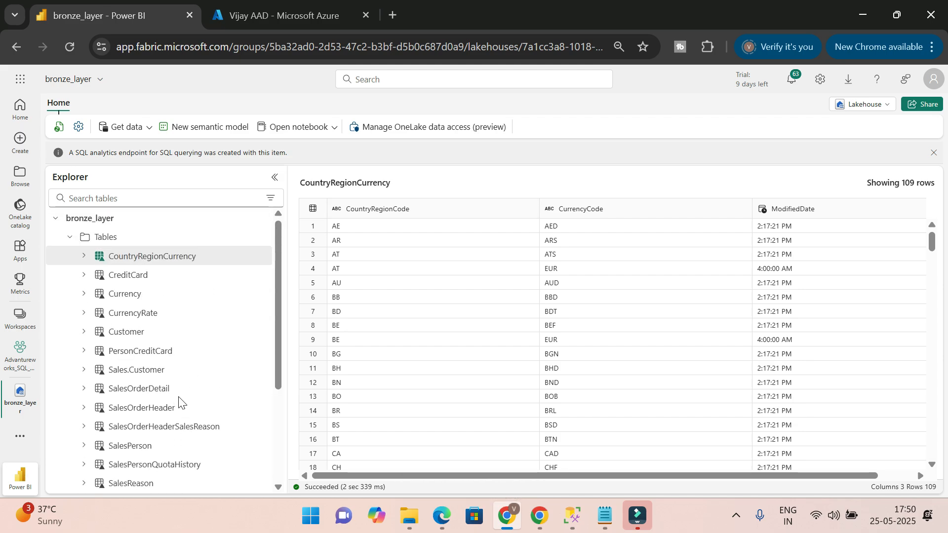
scroll(178, 346, down, 5)
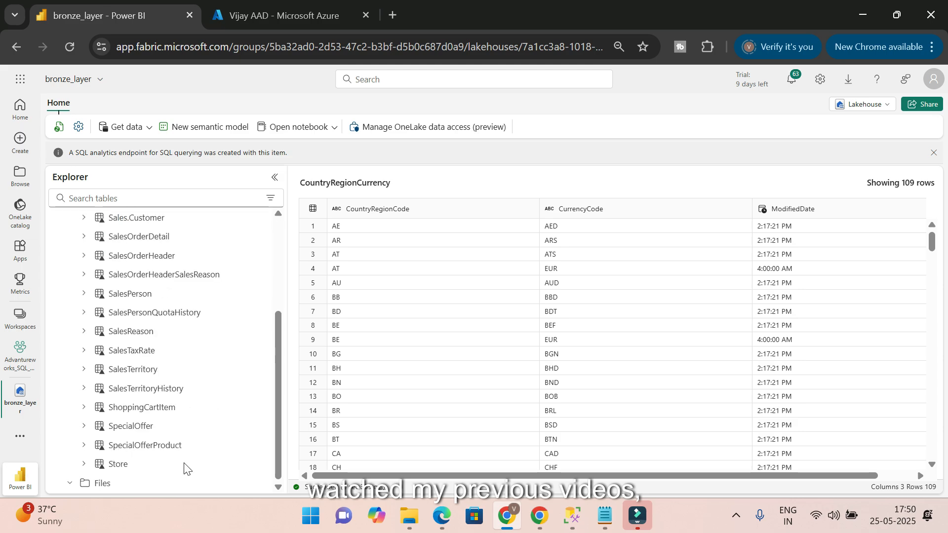
scroll(187, 428, up, 5)
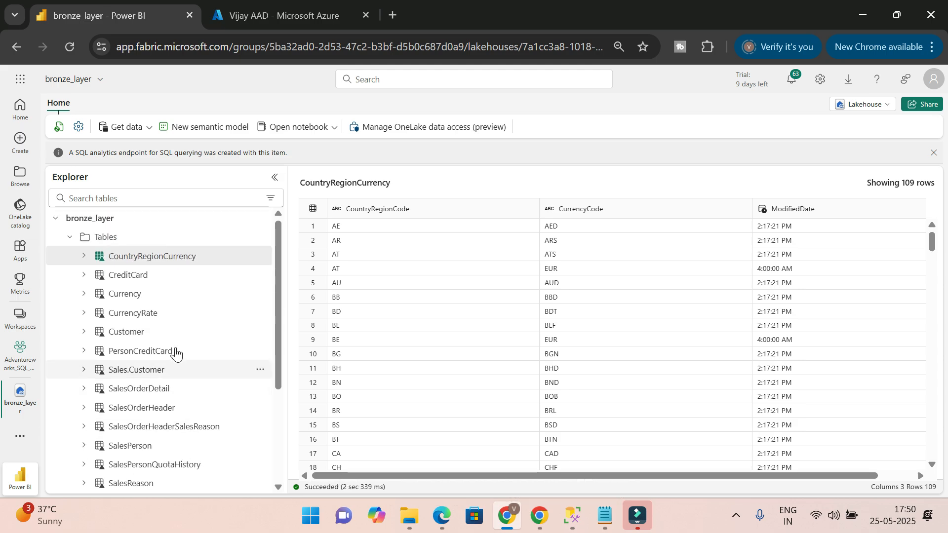
scroll(176, 286, down, 1)
scroll(170, 469, down, 2)
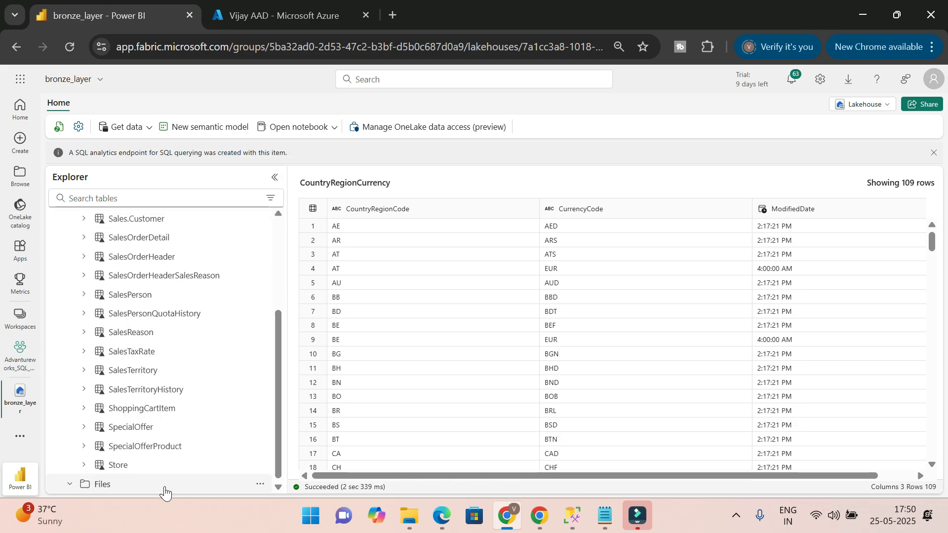
scroll(172, 395, up, 5)
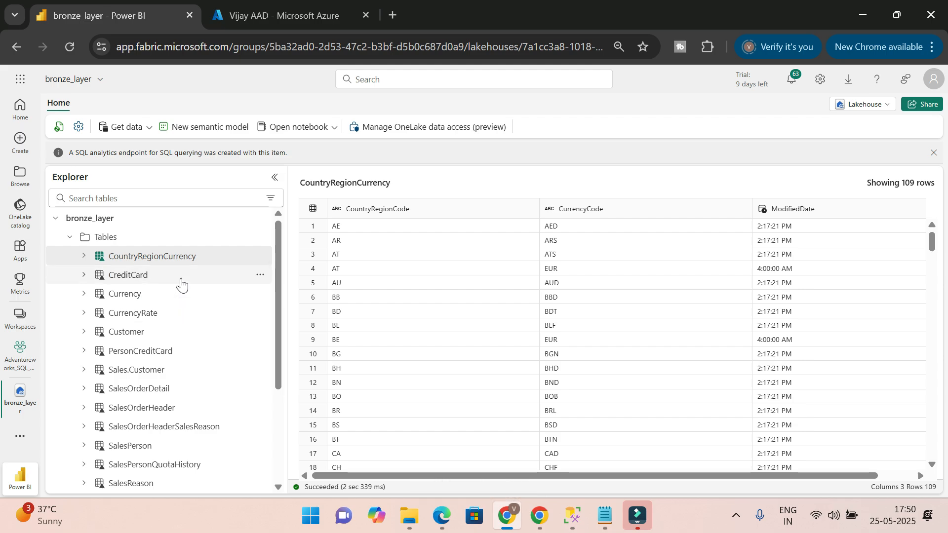
scroll(181, 326, down, 2)
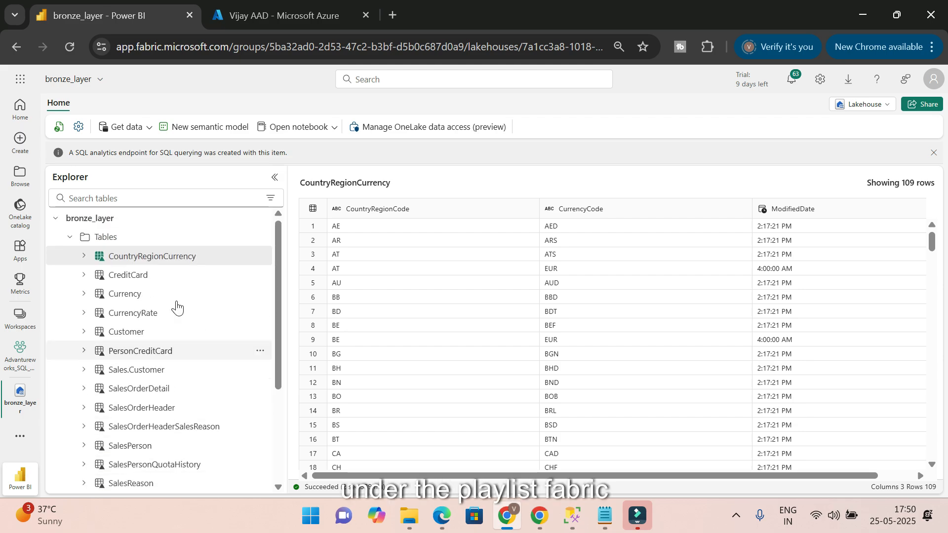
scroll(186, 319, down, 3)
scroll(185, 319, up, 3)
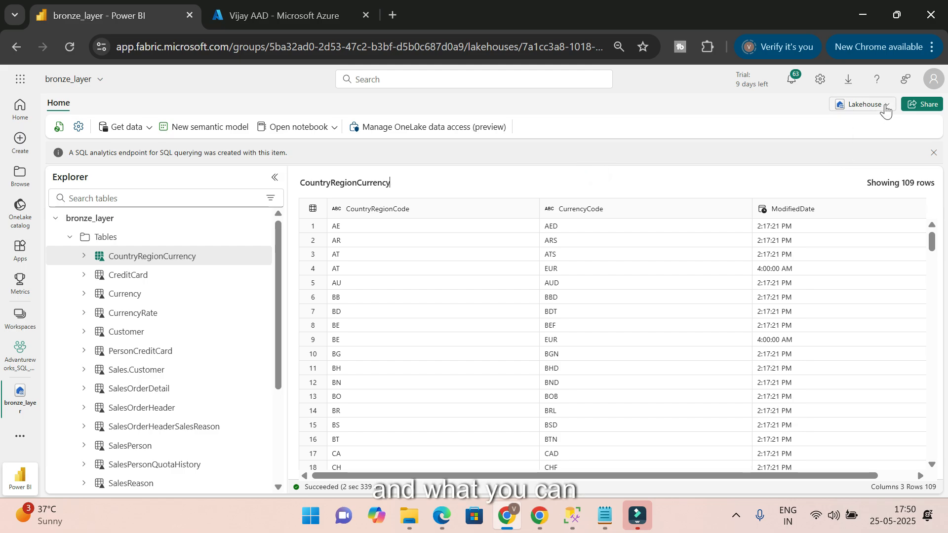
- Switch bronze_layer to its SQL analytics endpoint and expand the dbo schema's tables, widening the explorer to show their full names
click(881, 104)
click(801, 159)
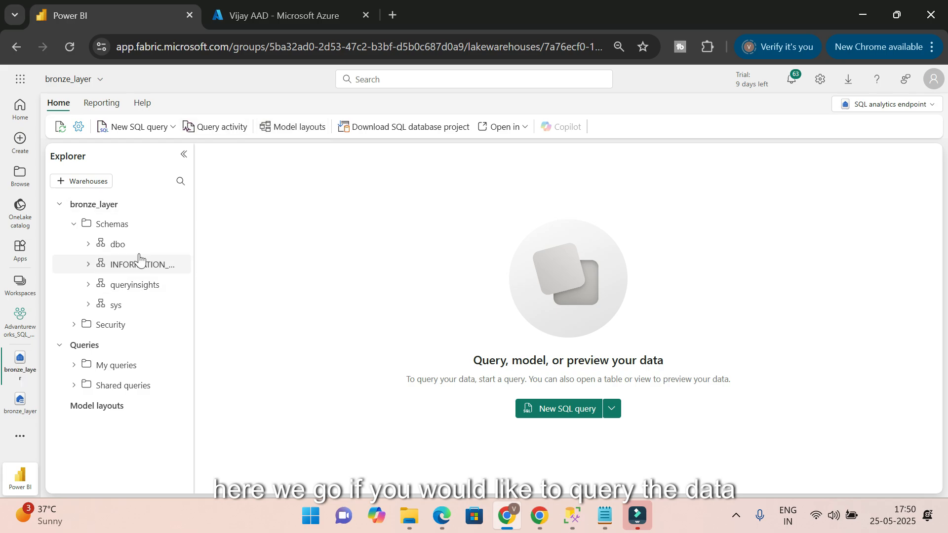
click(90, 244)
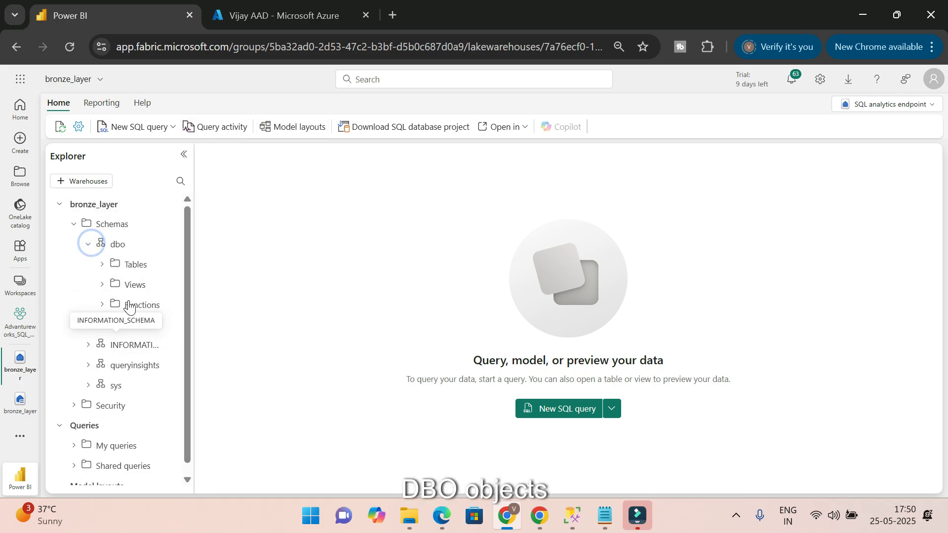
click(103, 264)
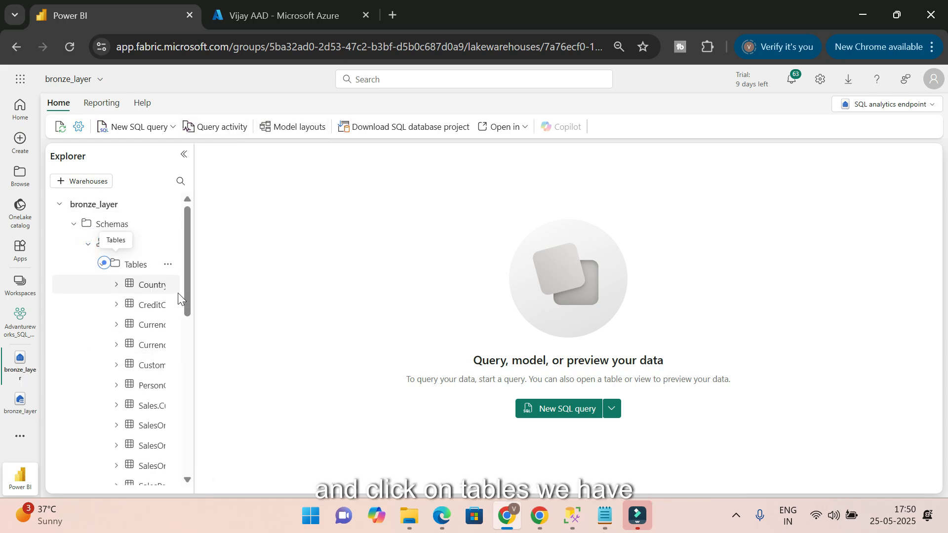
drag(194, 291, 312, 295)
- Query the top 100 rows of the CountryRegionCurrency table with a new SQL query and review the returned rows
right_click(202, 288)
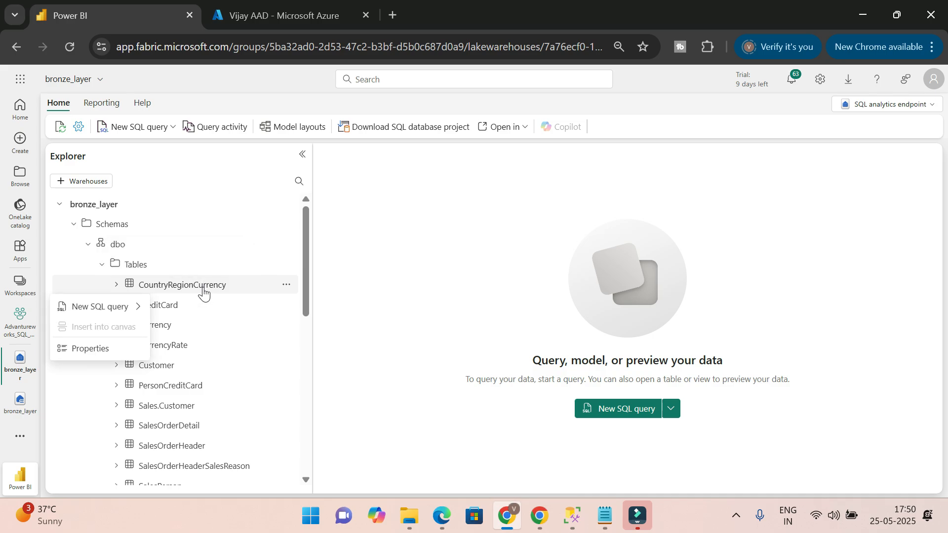
click(286, 285)
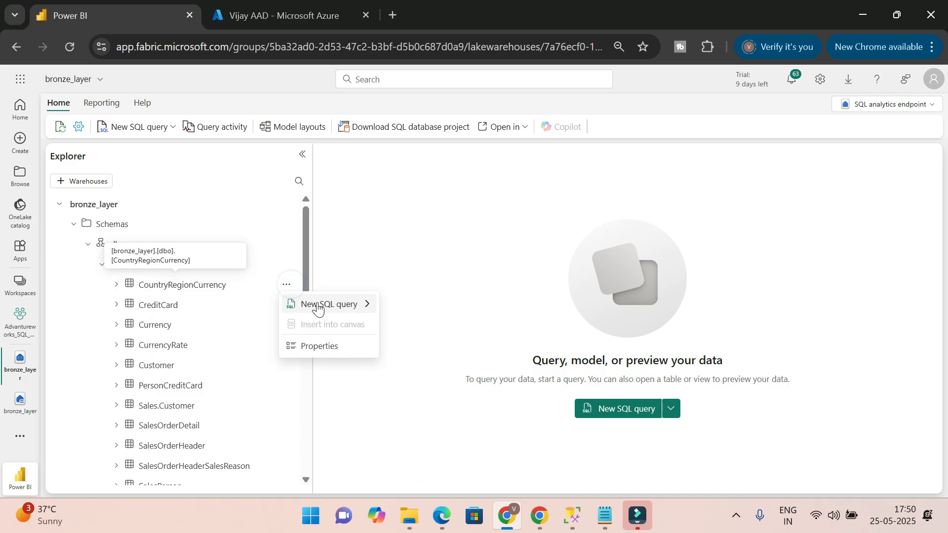
mouse_move(318, 308)
click(417, 307)
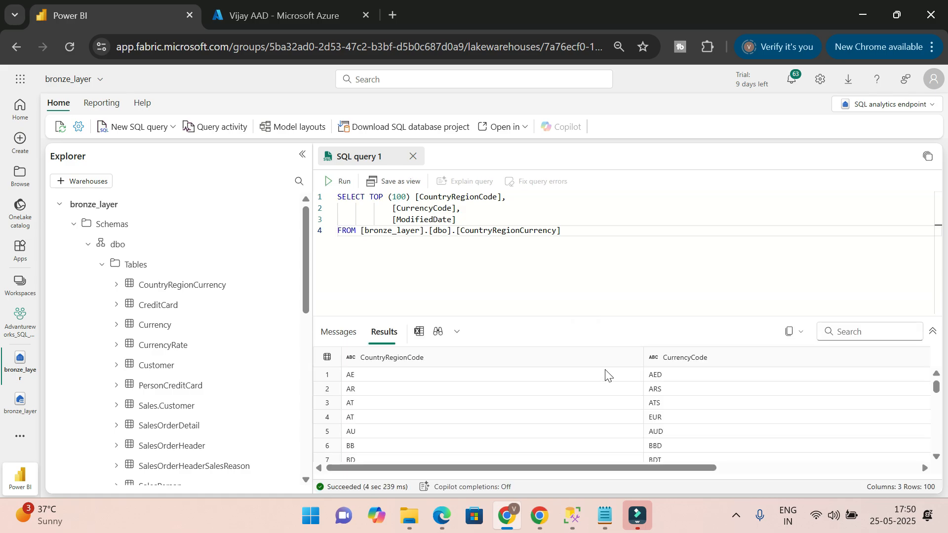
scroll(570, 395, down, 4)
scroll(567, 411, up, 3)
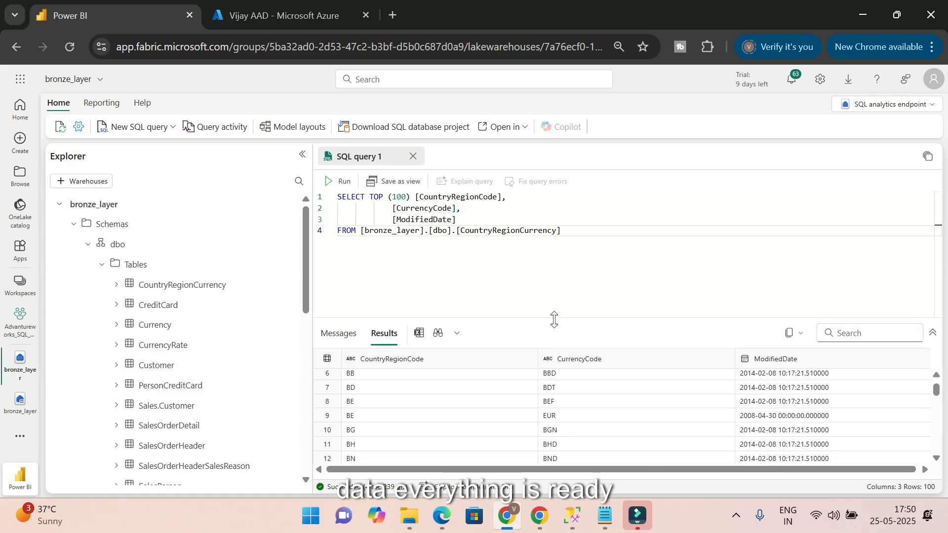
mouse_move(554, 321)
mouse_down()
mouse_move(553, 253)
mouse_move(543, 318)
mouse_up()
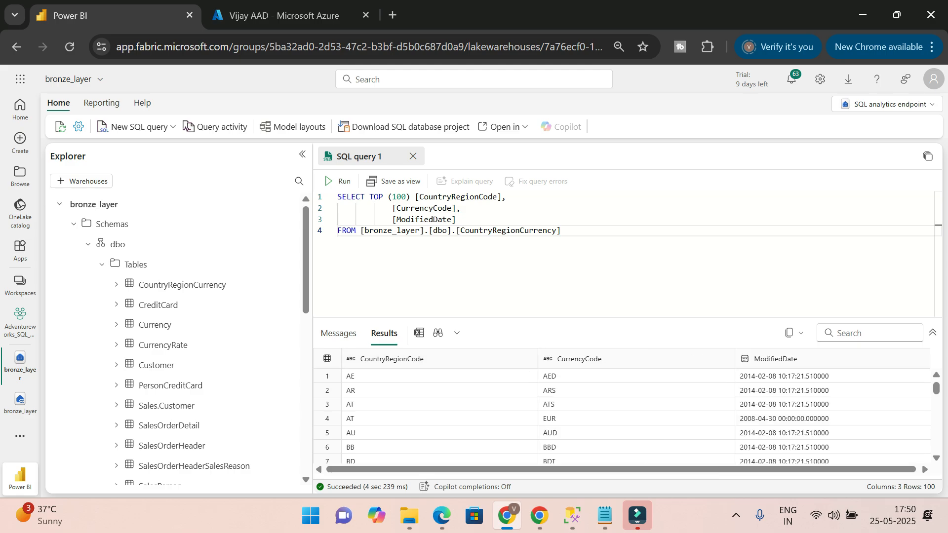
click(544, 274)
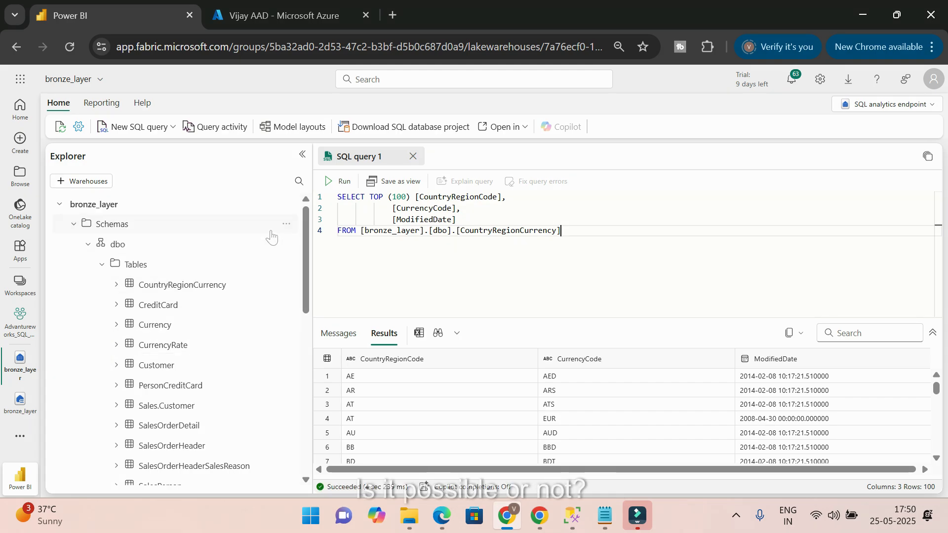
click(599, 232)
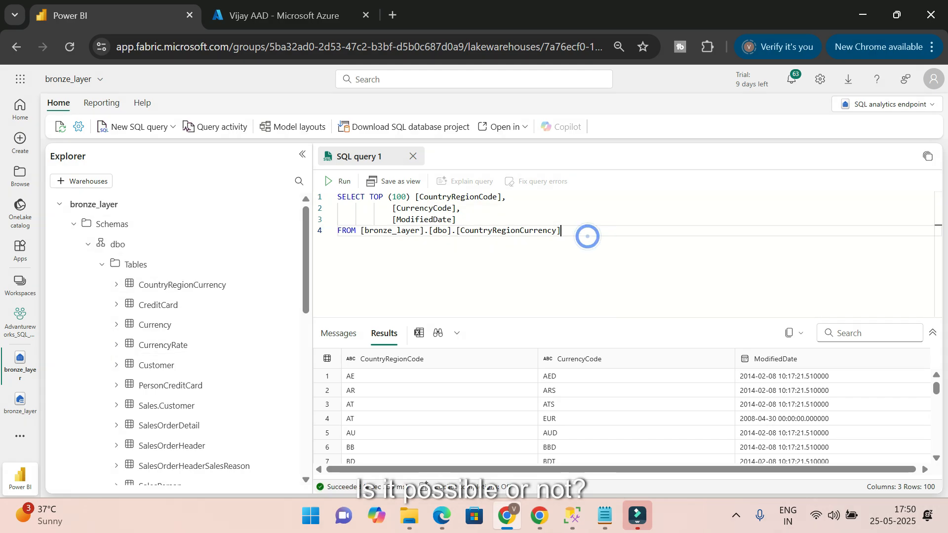
- Copy the SQL connection string from the bronze_layer SQL endpoint settings
click(79, 128)
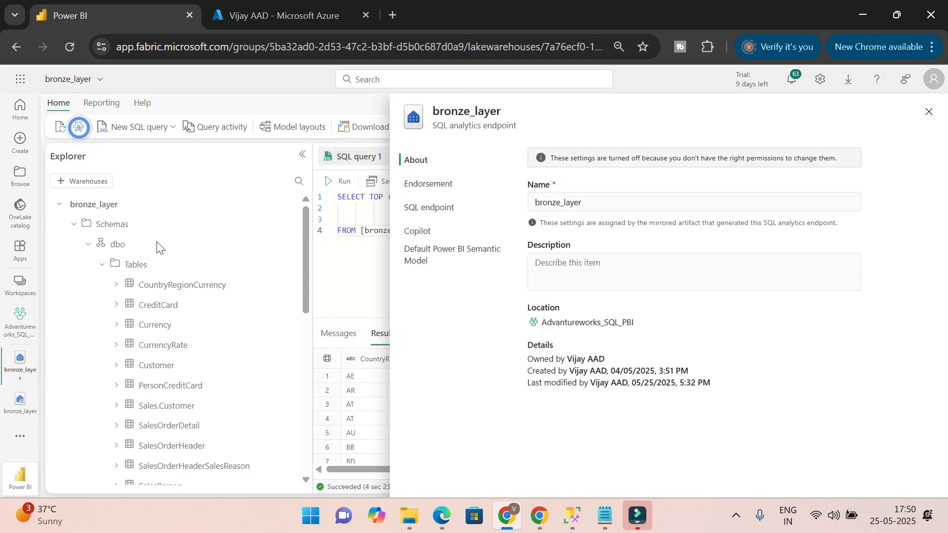
click(446, 209)
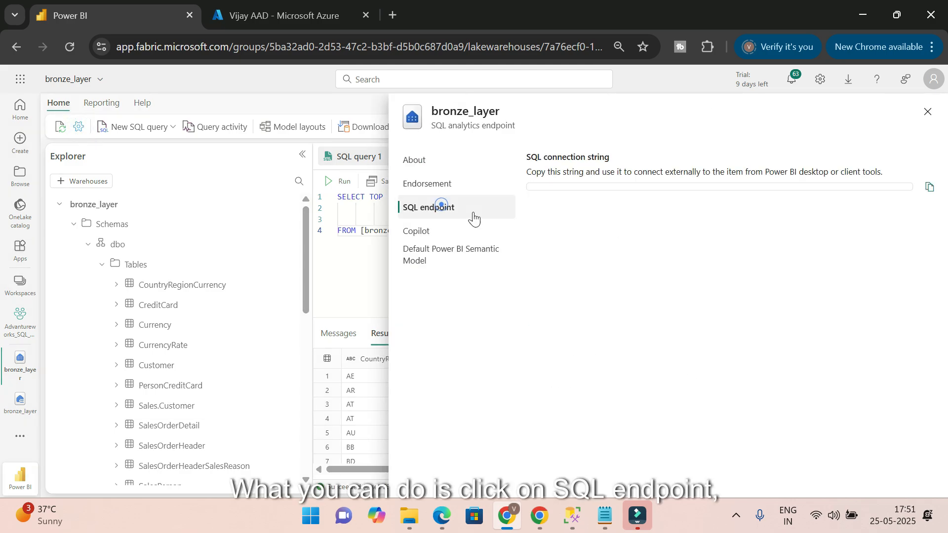
click(931, 193)
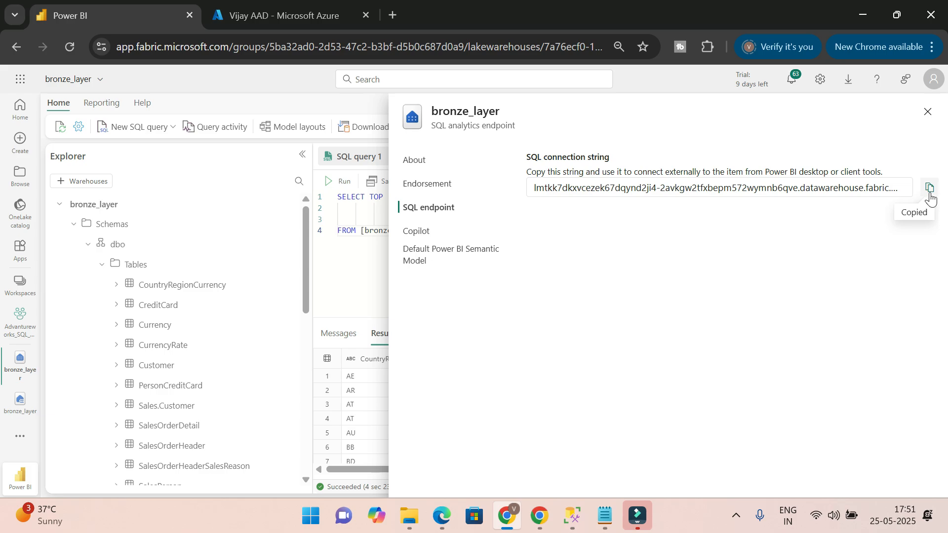
- Switch to SQL Server Management Studio and connect to the copied SQL endpoint as the server name, using Microsoft Entra MFA authentication
click(573, 516)
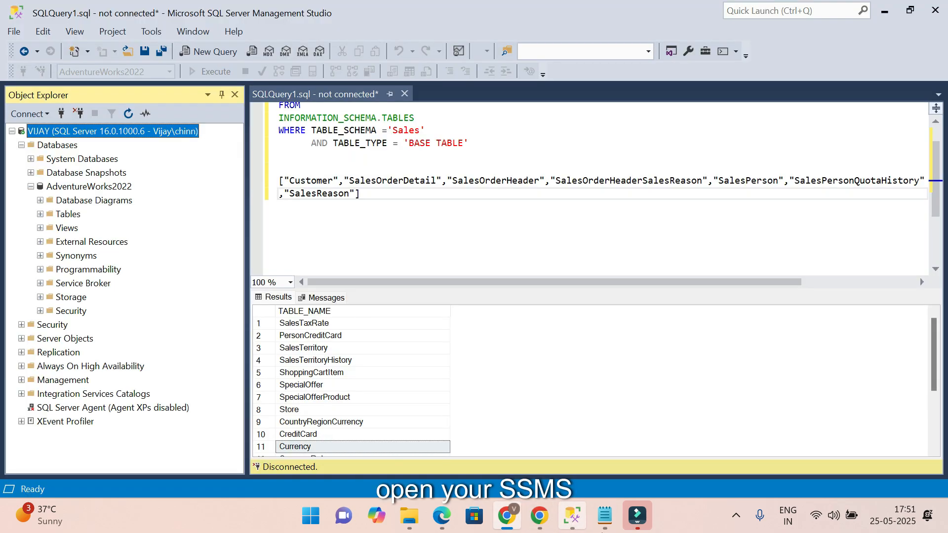
click(12, 131)
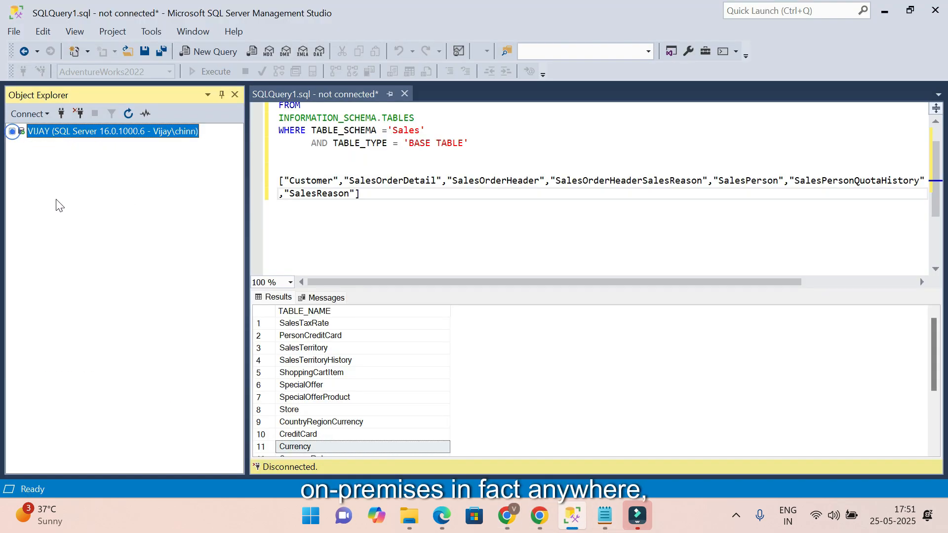
click(62, 114)
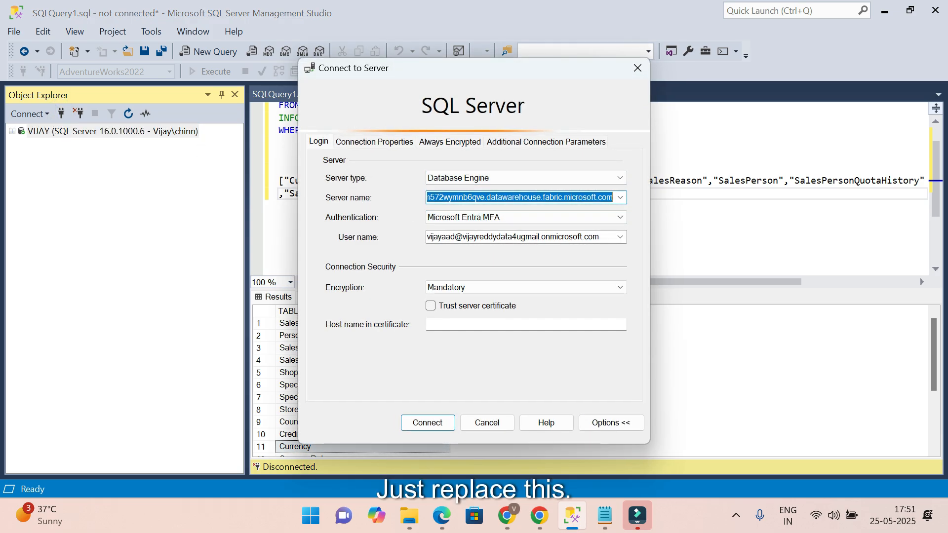
key(ctrl+v)
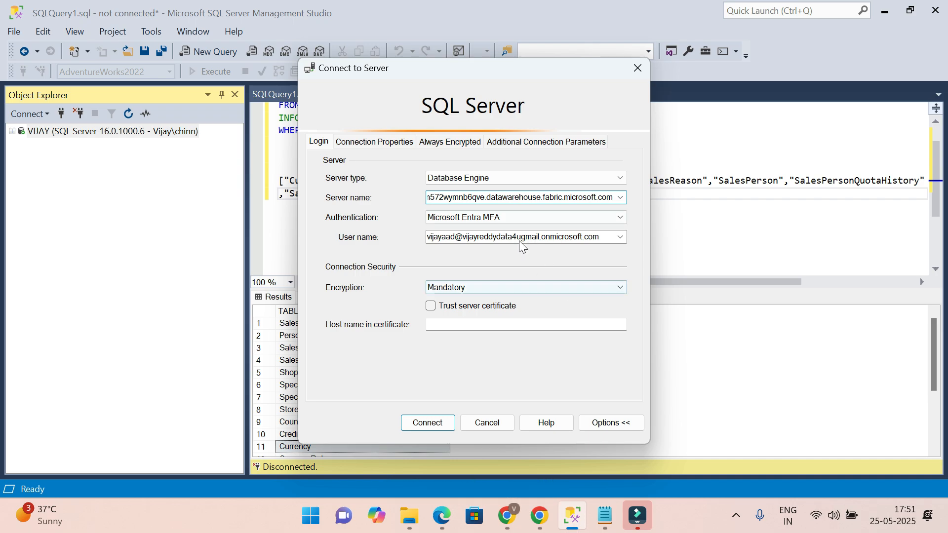
click(505, 218)
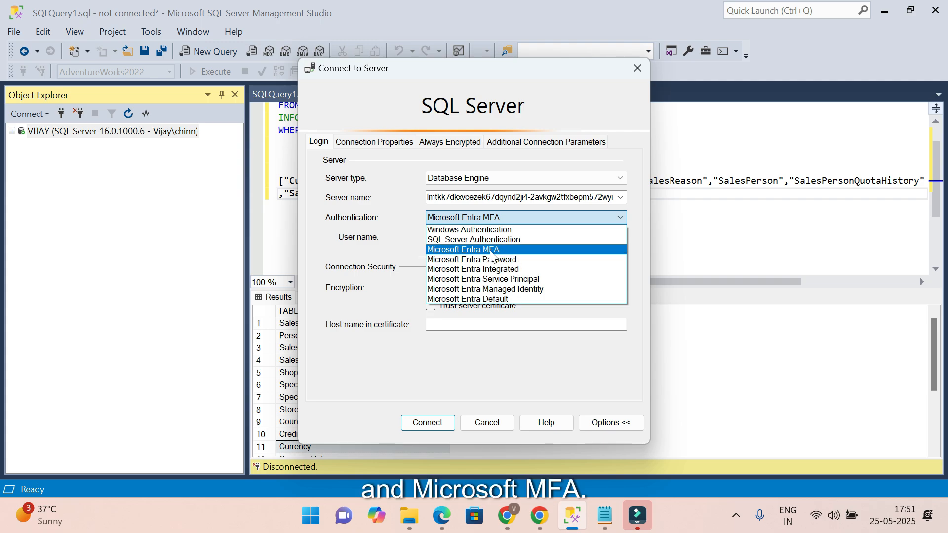
click(489, 252)
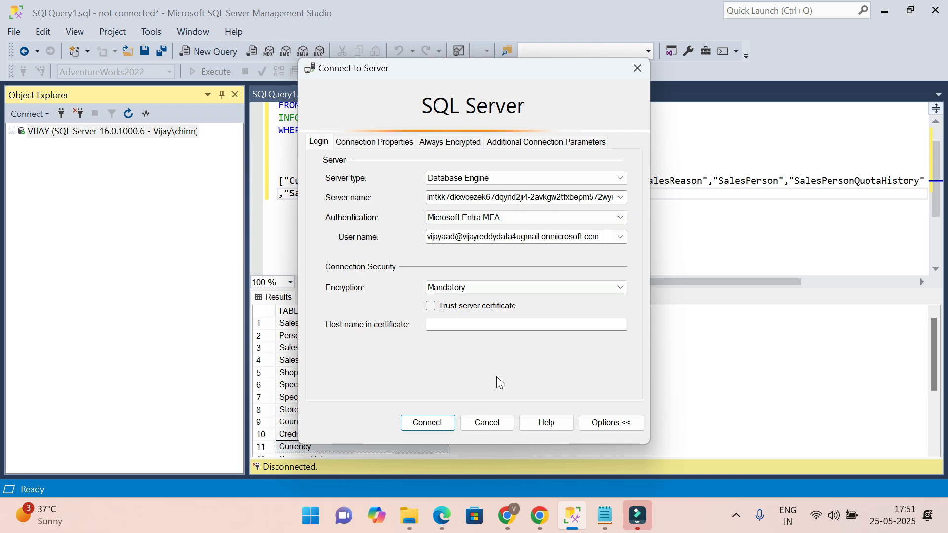
click(437, 426)
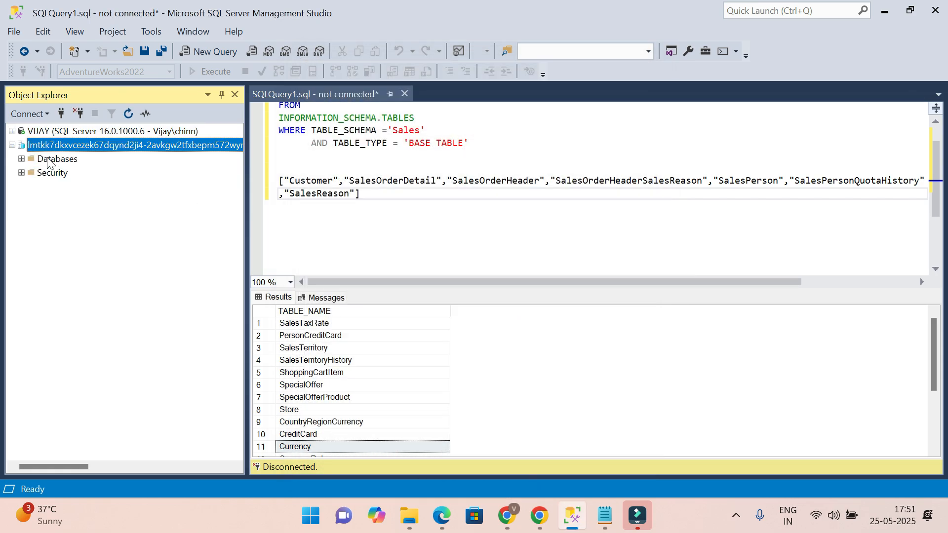
- Expand the Fabric server's databases and list the tables of the bronze_layer database
click(49, 159)
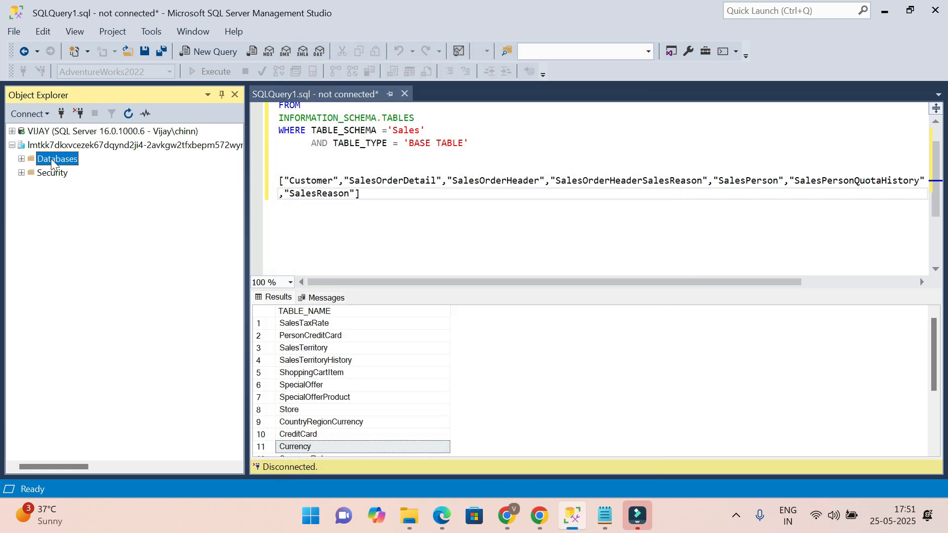
click(21, 159)
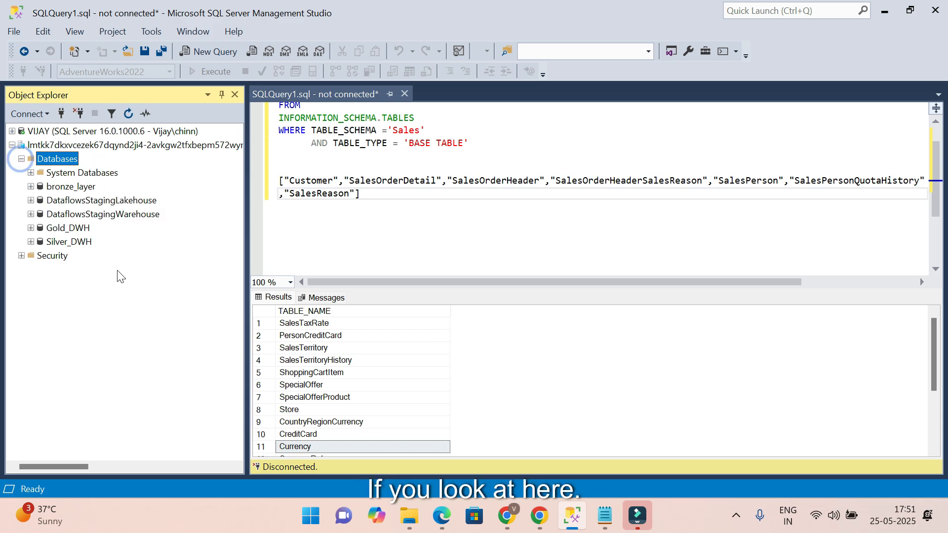
click(60, 188)
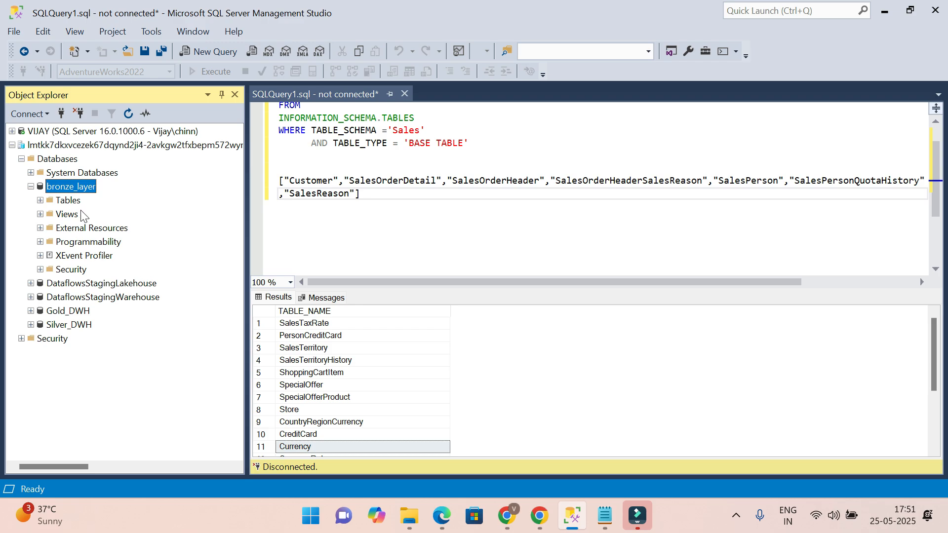
click(68, 203)
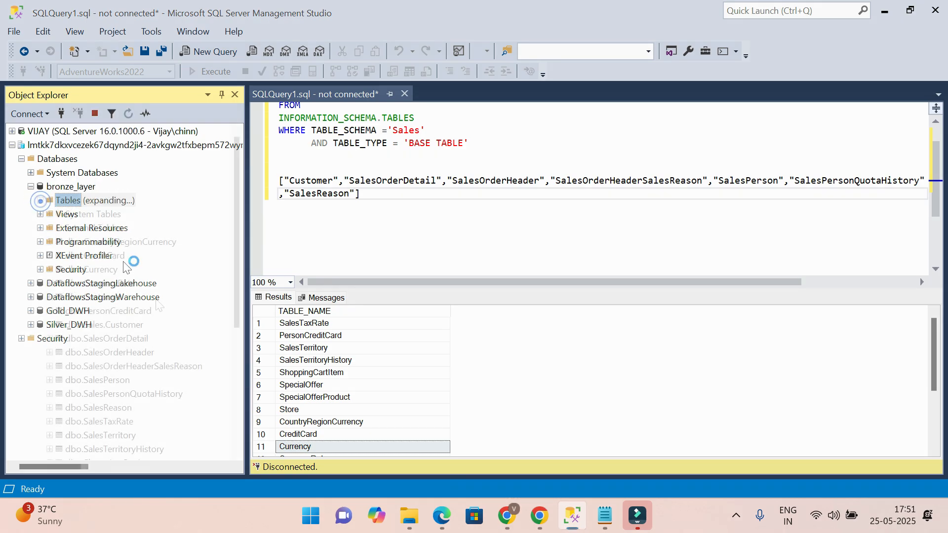
- Query the top 1000 rows of the dbo.Currency table in bronze_layer and look over the results
click(92, 270)
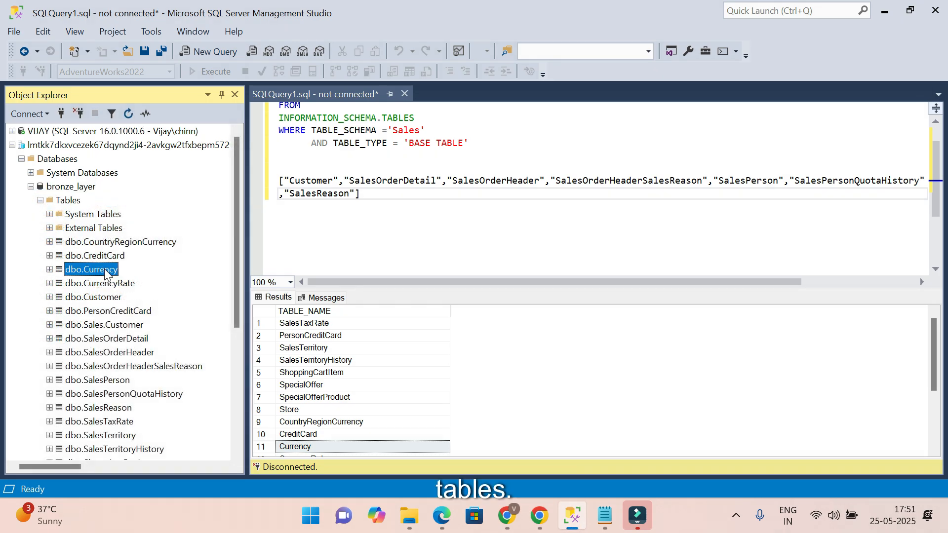
right_click(92, 269)
click(198, 277)
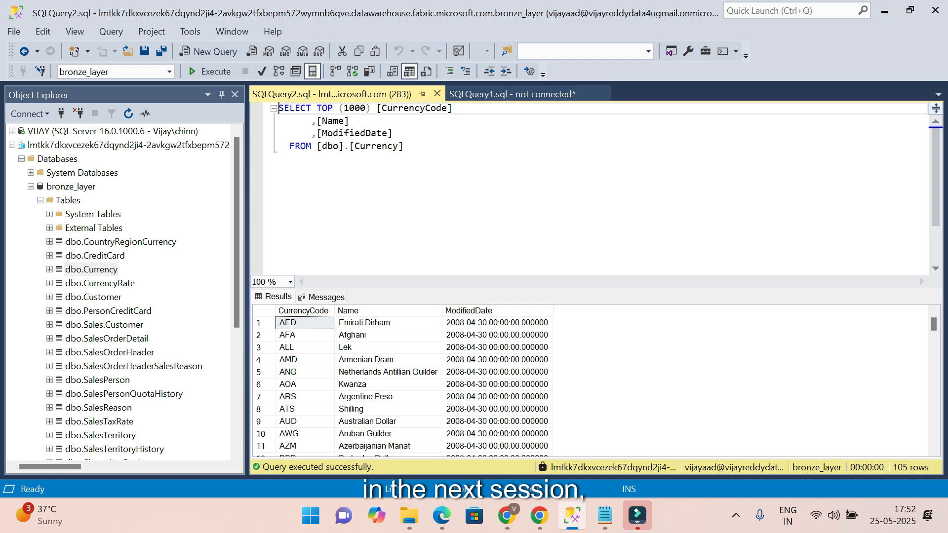
scroll(596, 189, down, 1)
scroll(596, 189, up, 1)
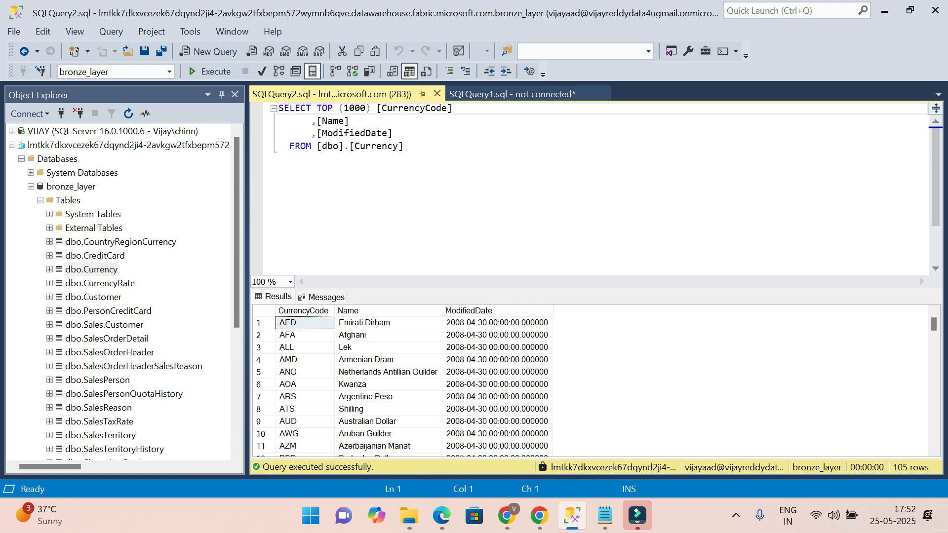
- Collapse the bronze_layer tables, check the Tables folder of the Silver_DWH database, and collapse that database again
click(40, 201)
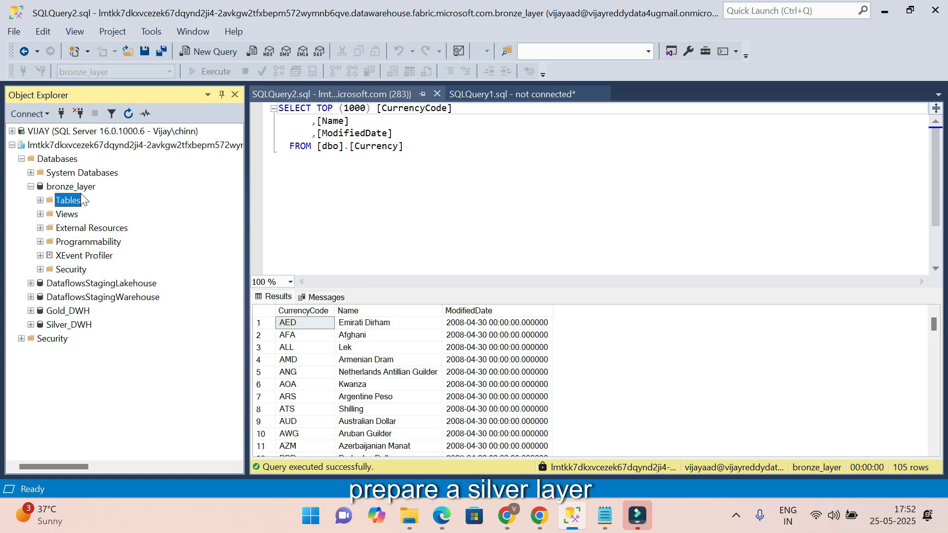
double_click(67, 326)
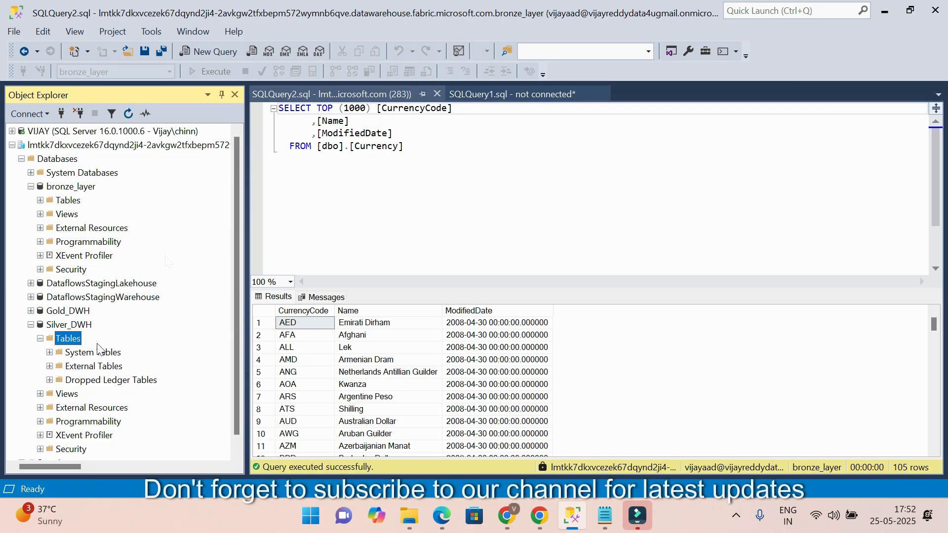
click(31, 325)
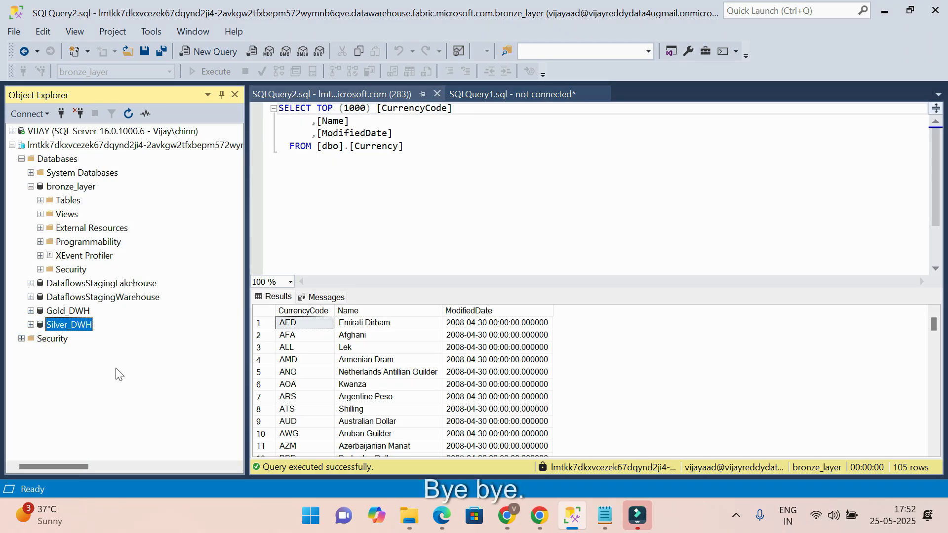